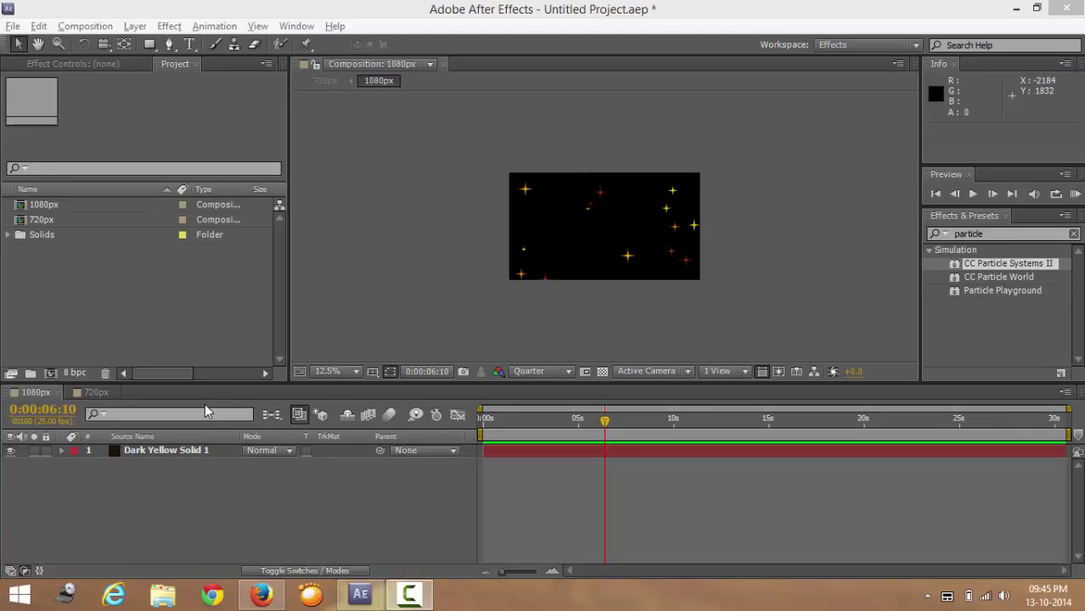
Zoom the 1080px composition viewer to 25%.
left_click(123, 321)
left_click(511, 240)
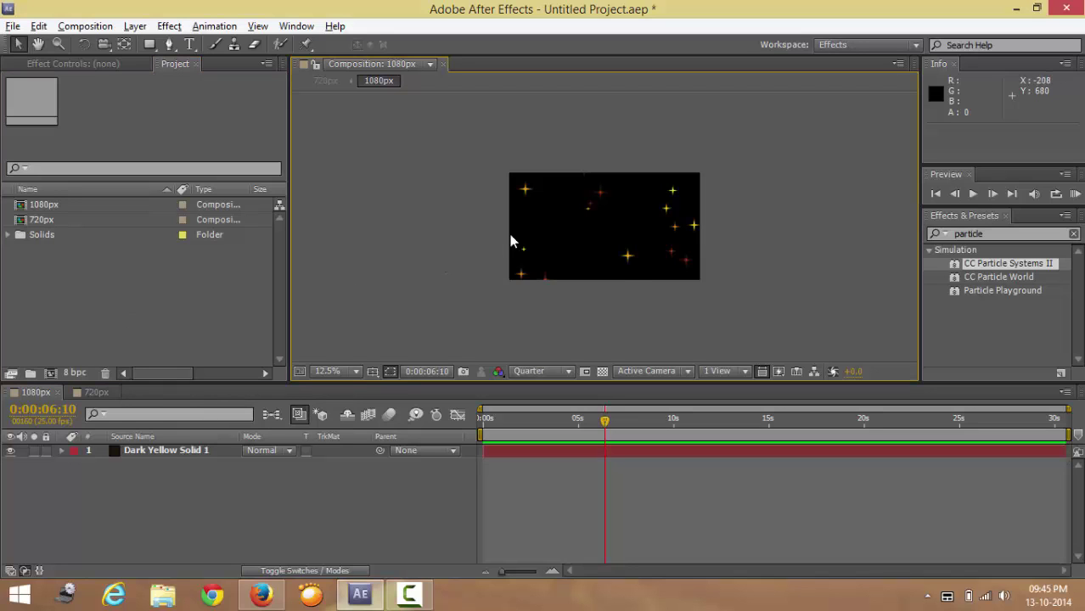
scroll(511, 240, "up", 1)
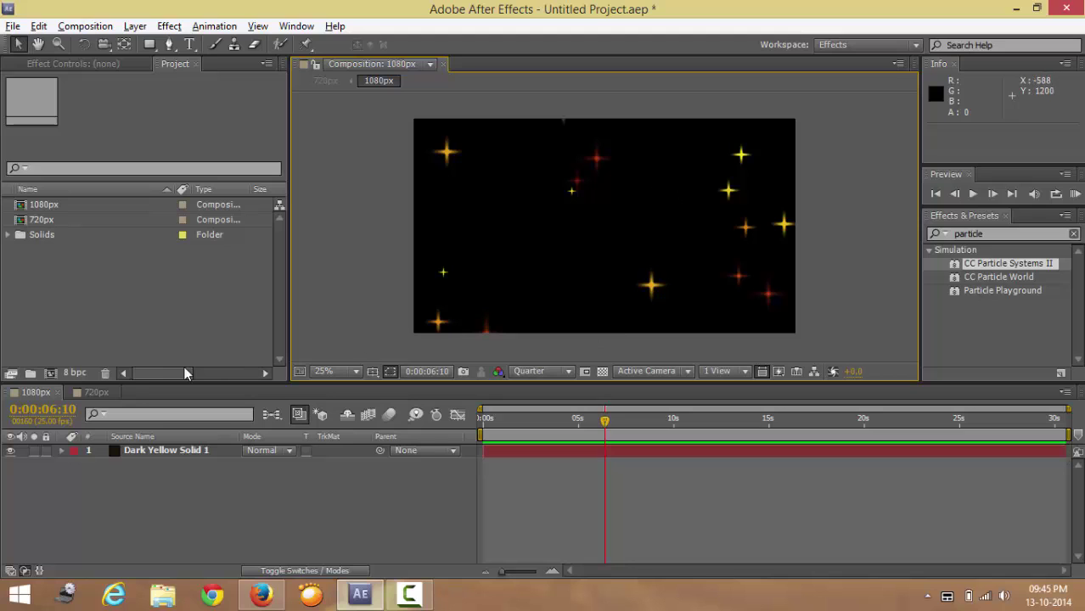
Scrub the 1080px timeline to 24:19 to preview the stars, then switch to the 720px comp.
left_click(38, 393)
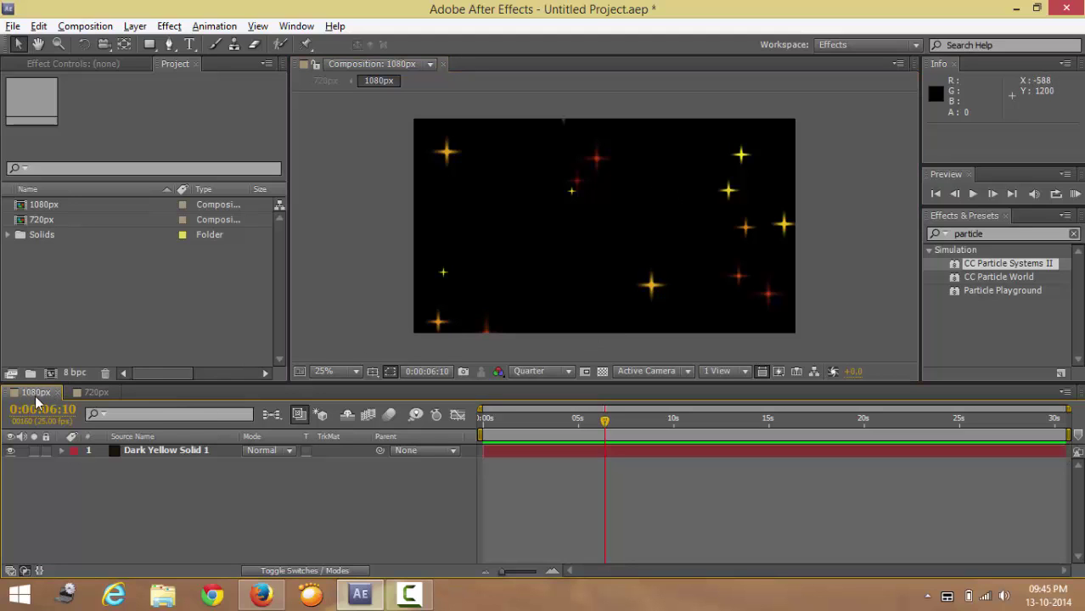
left_click_drag(486, 418, 788, 427)
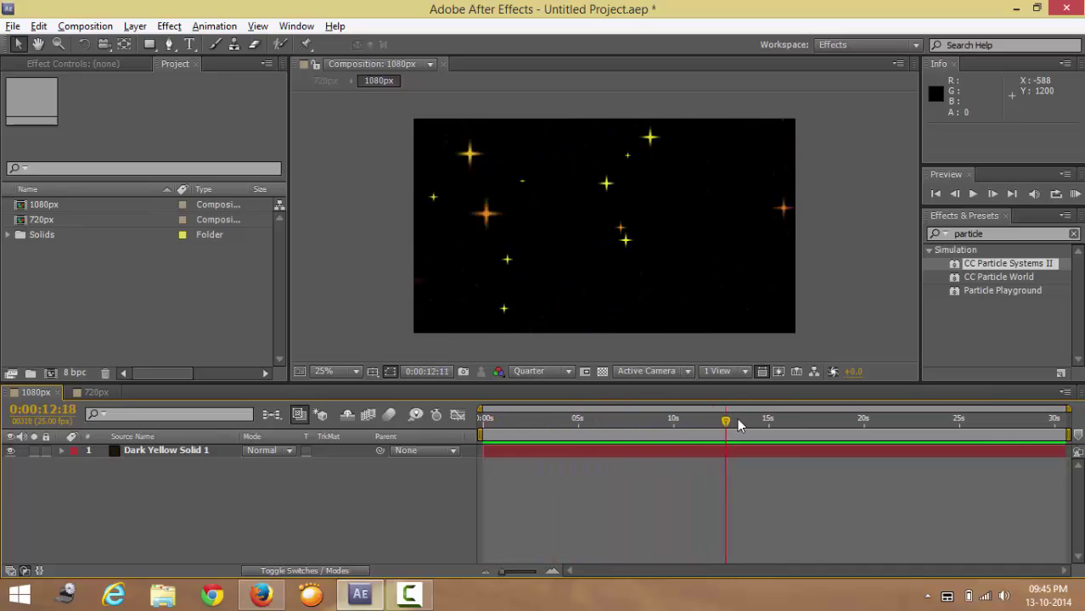
left_click_drag(787, 425, 958, 422)
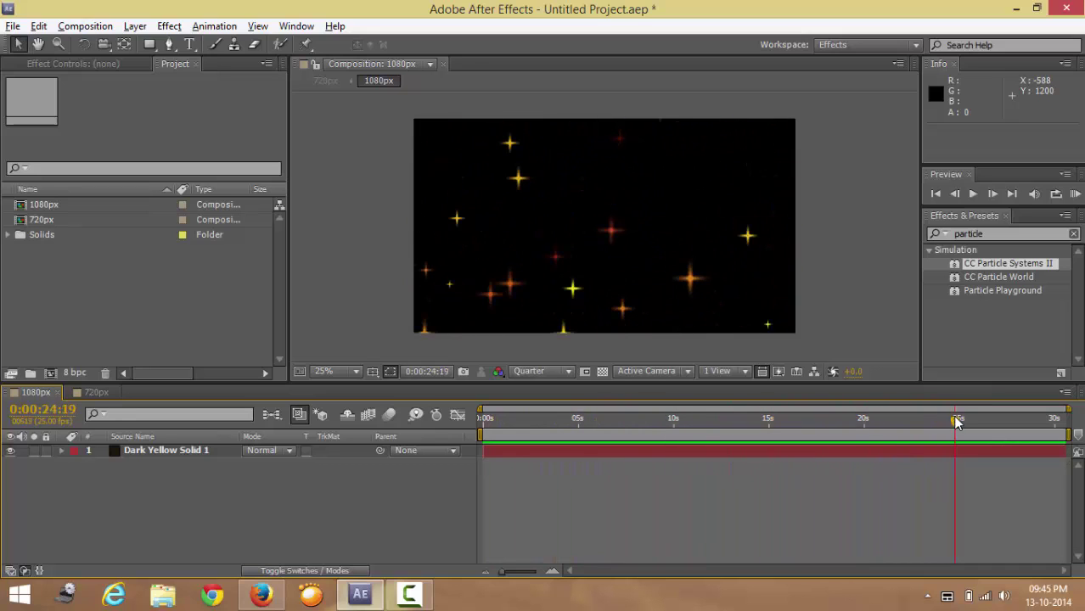
left_click(96, 392)
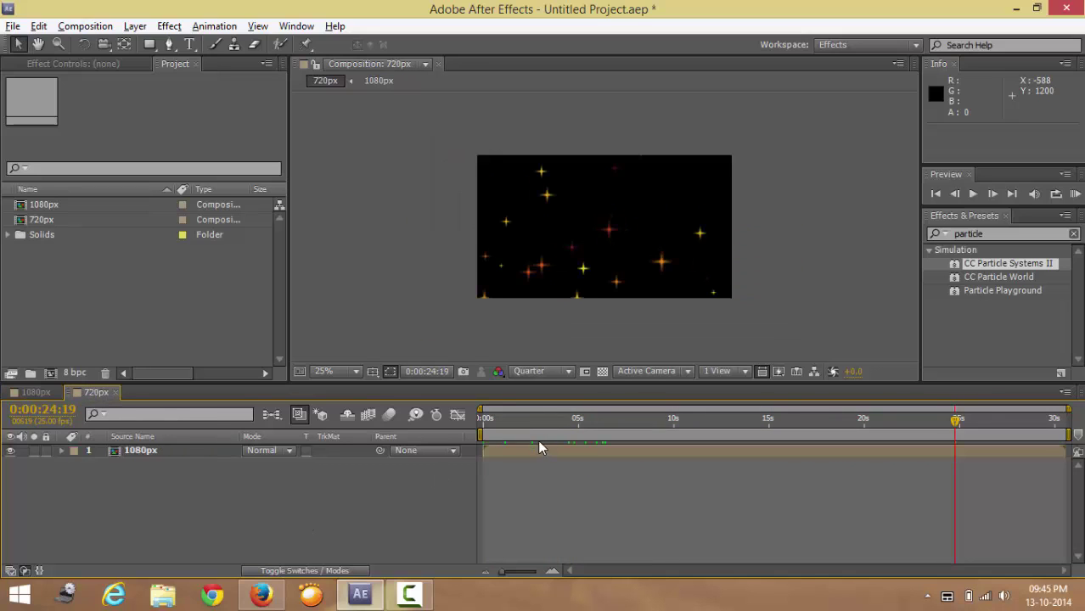
Scrub the 720px comp to 16:22 at 50% zoom, then return to the 1080px comp.
left_click(521, 420)
left_click_drag(507, 424, 605, 422)
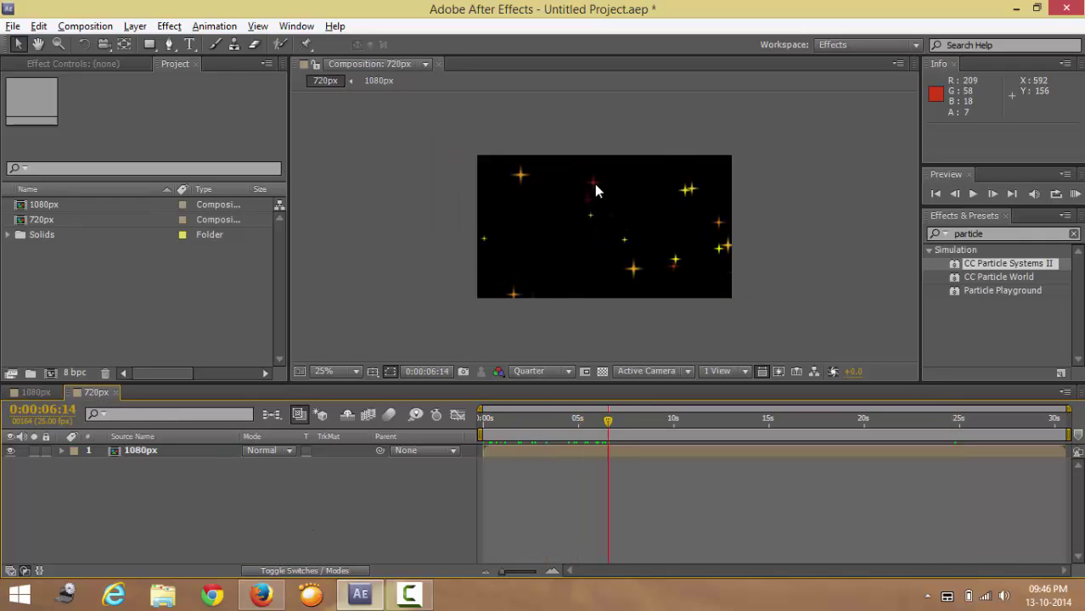
key("period")
left_click_drag(577, 419, 955, 429)
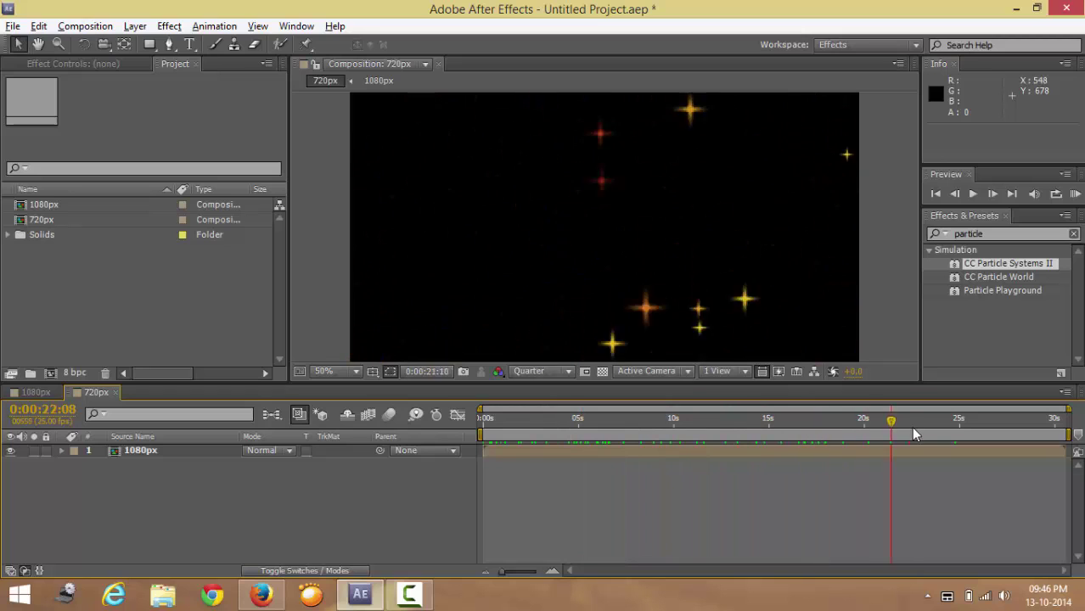
left_click_drag(574, 433, 552, 433)
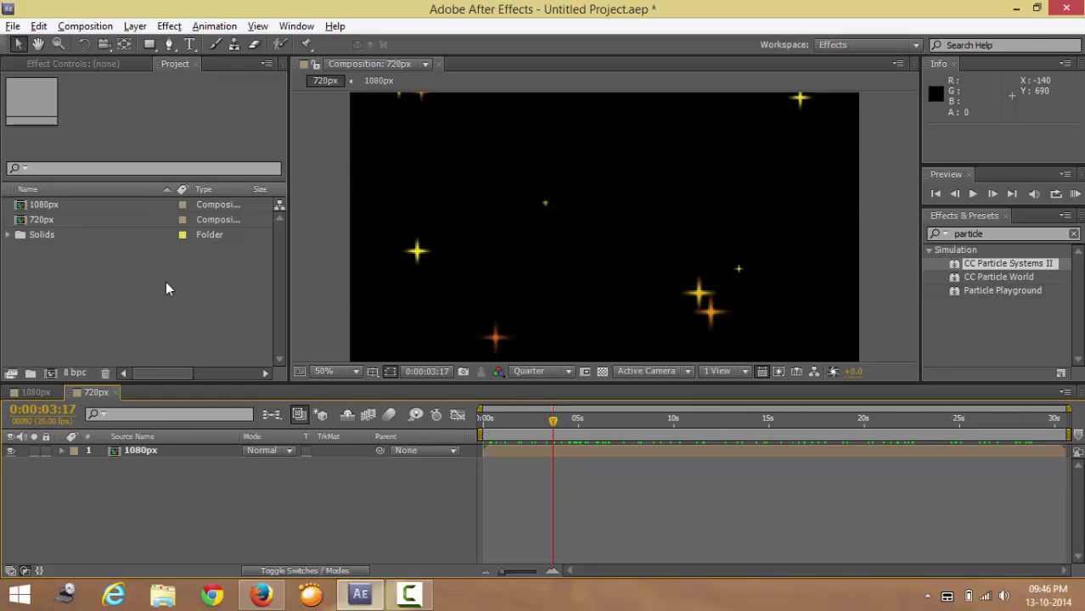
left_click(37, 393)
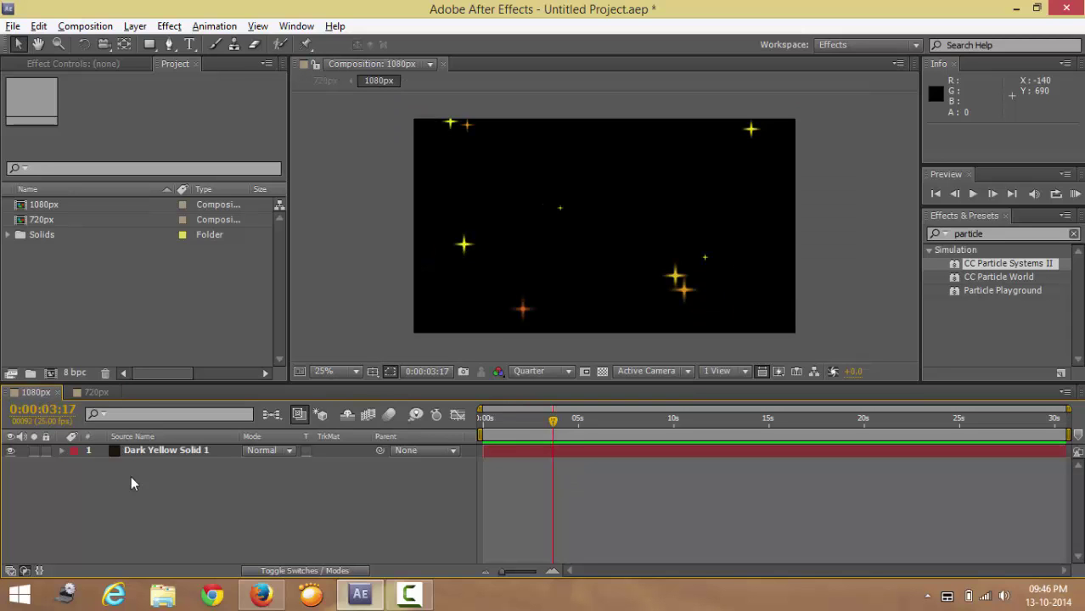
Add the 1080px comp to the Render Queue from the Composition menu.
left_click(85, 26)
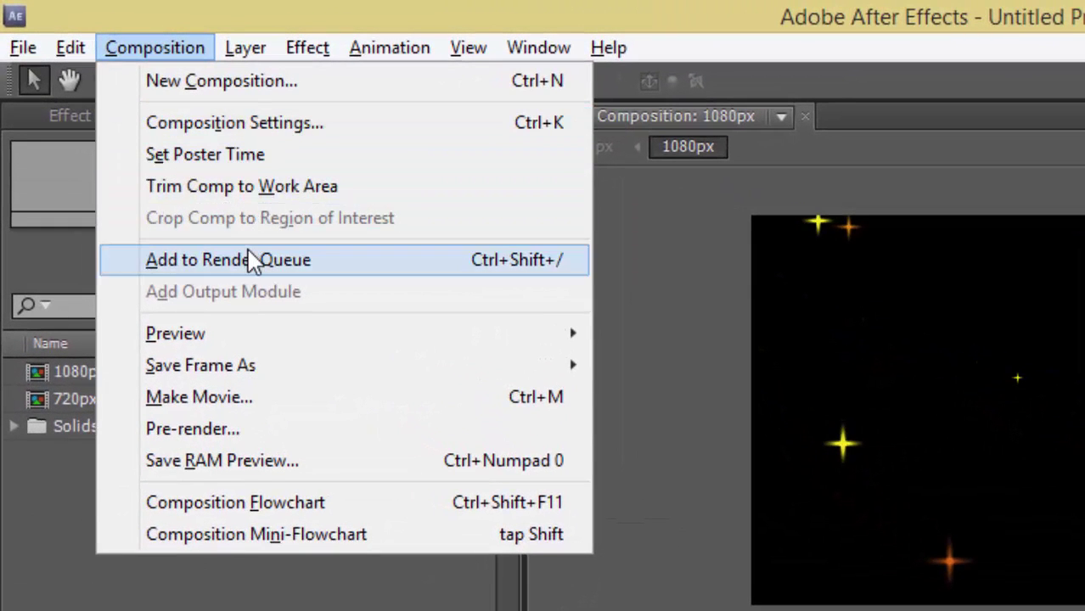
left_click(266, 261)
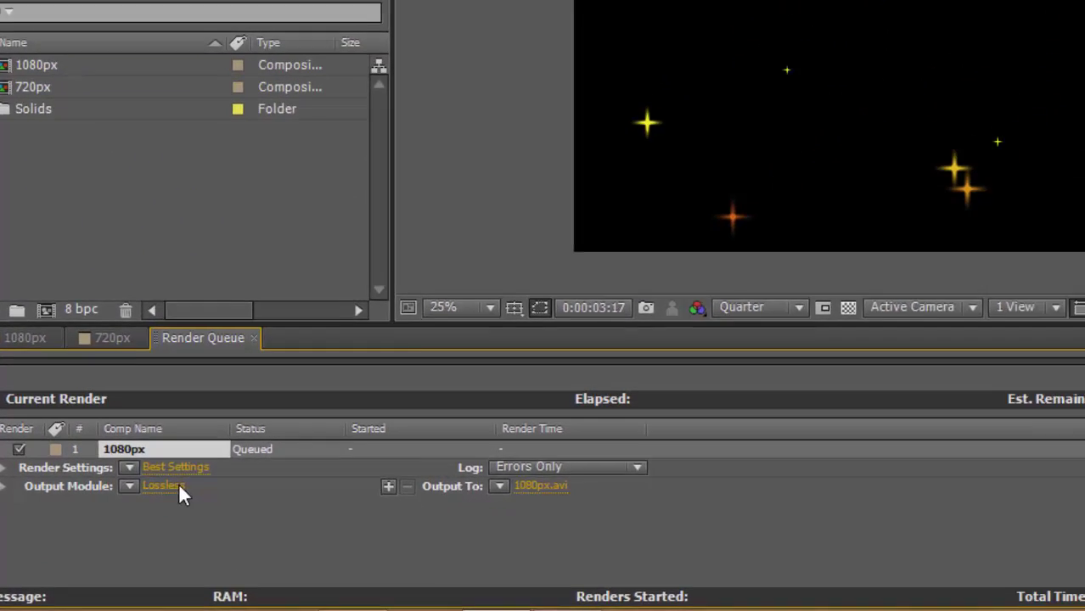
Set the 1080px output module to H.264 with audio output at 44.100 kHz.
left_click(305, 401)
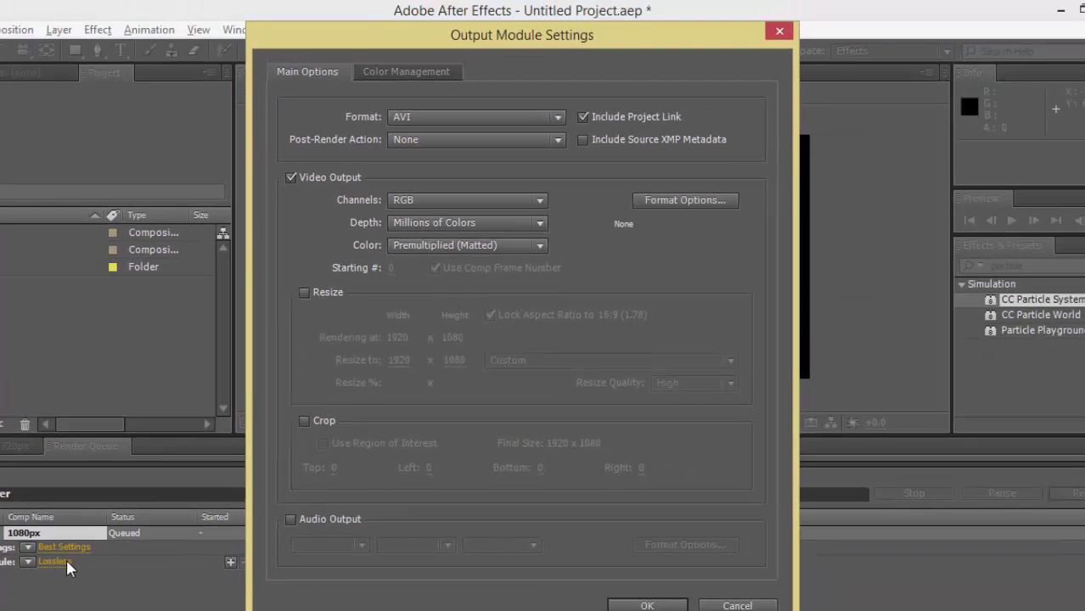
left_click(421, 118)
left_click(435, 240)
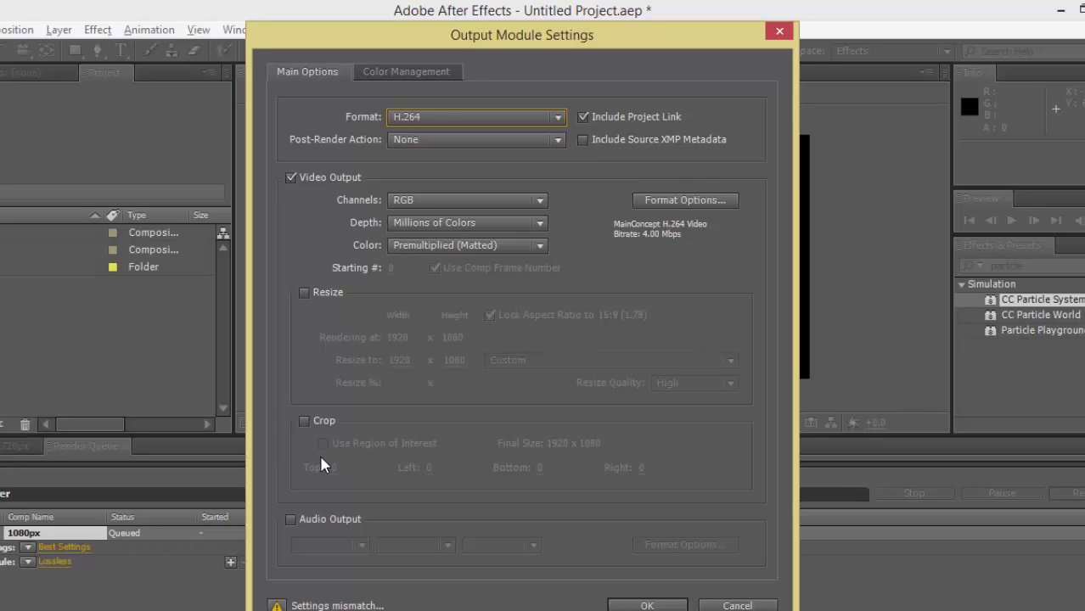
left_click(322, 525)
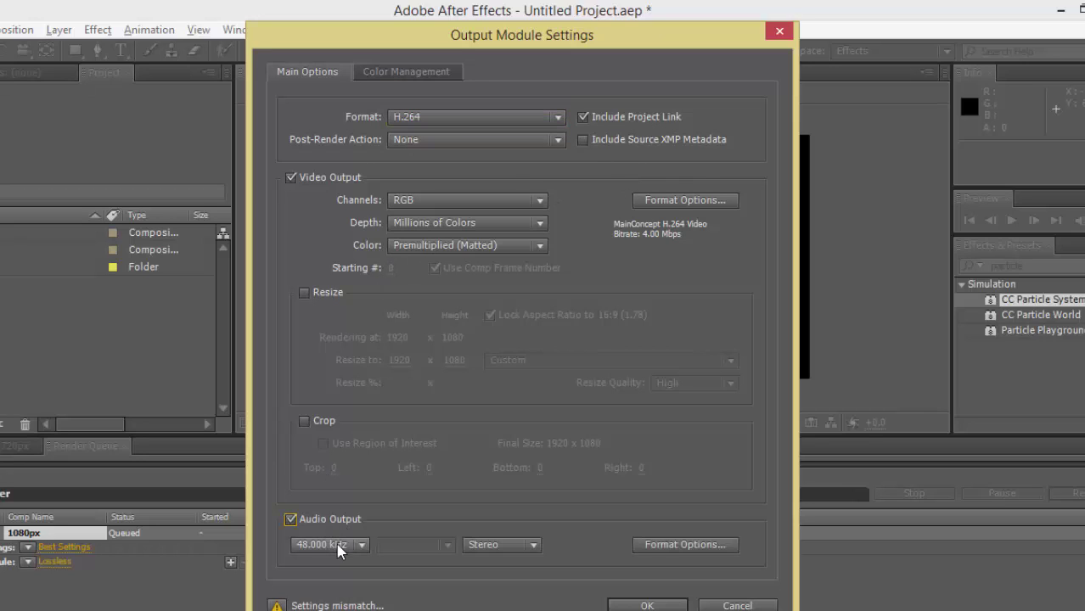
left_click(363, 549)
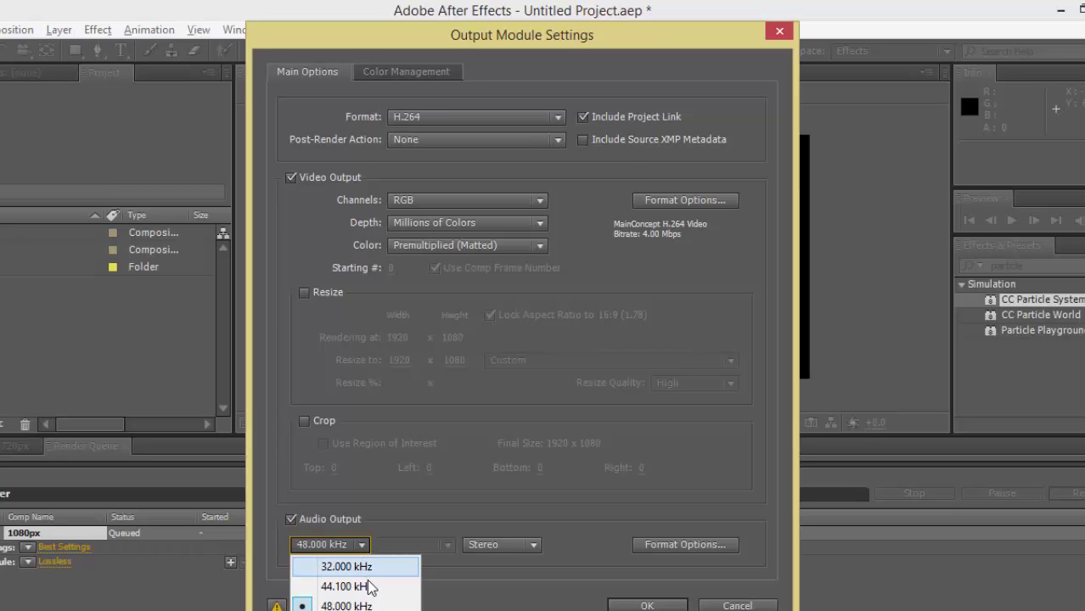
left_click(368, 587)
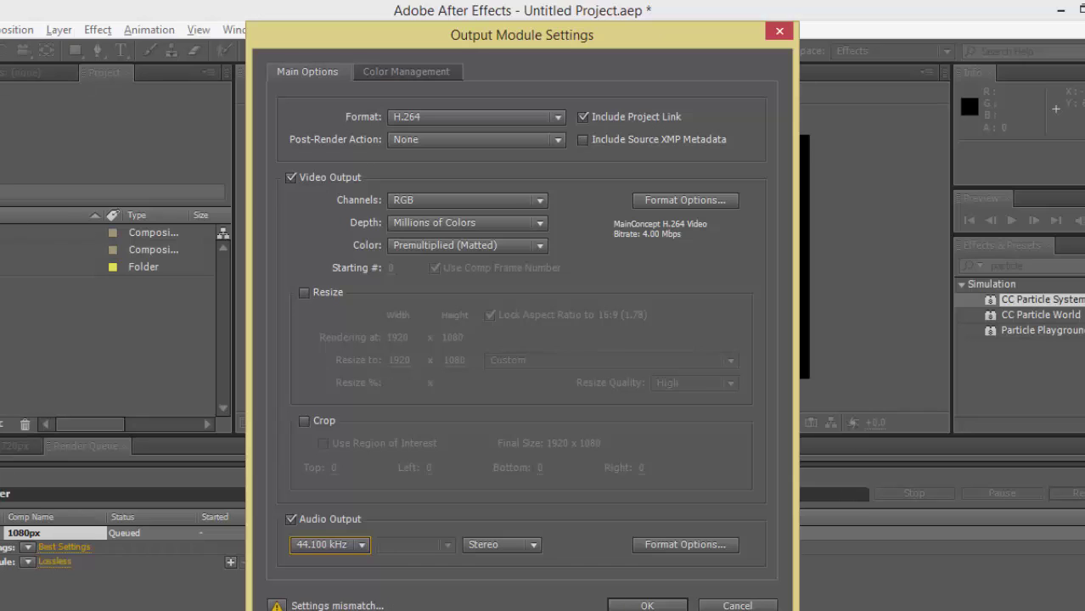
left_click(686, 202)
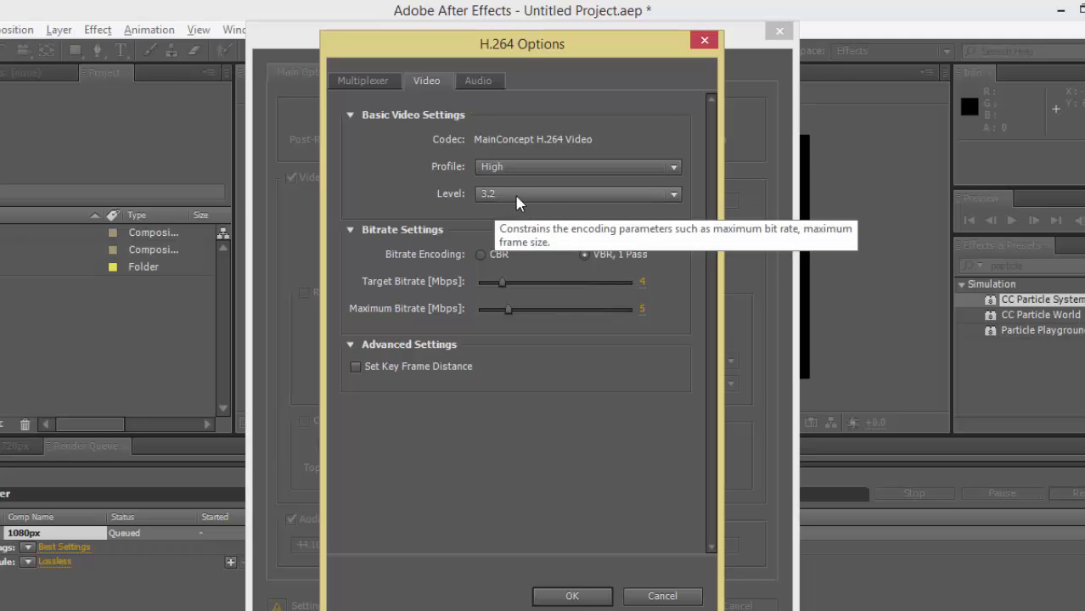
Confirm the H.264 multiplexer stays MP4 with Standard stream compatibility.
left_click(367, 80)
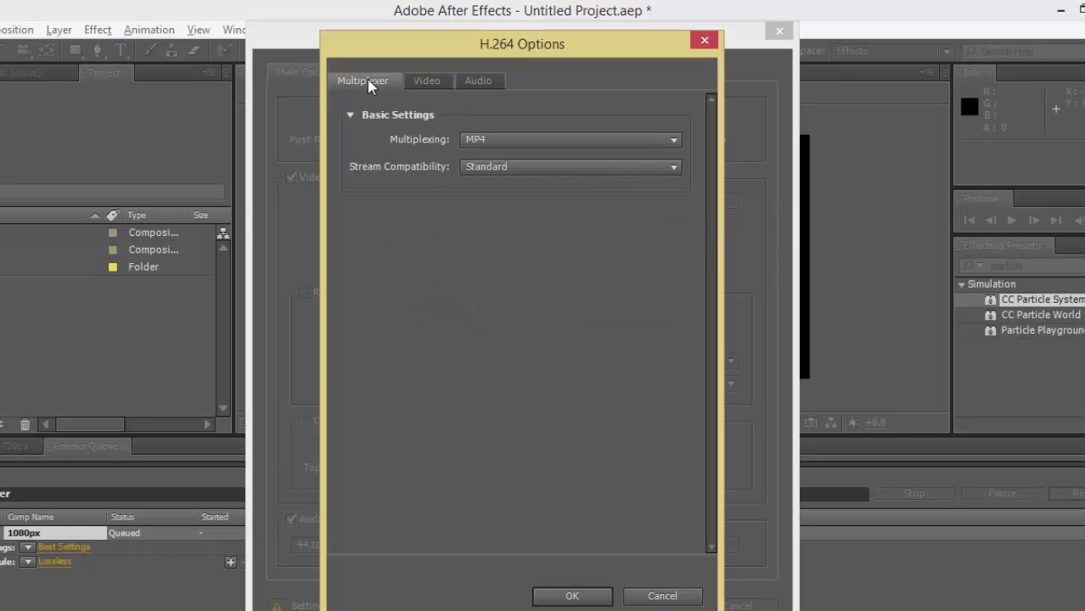
left_click(518, 145)
left_click(511, 162)
left_click(503, 170)
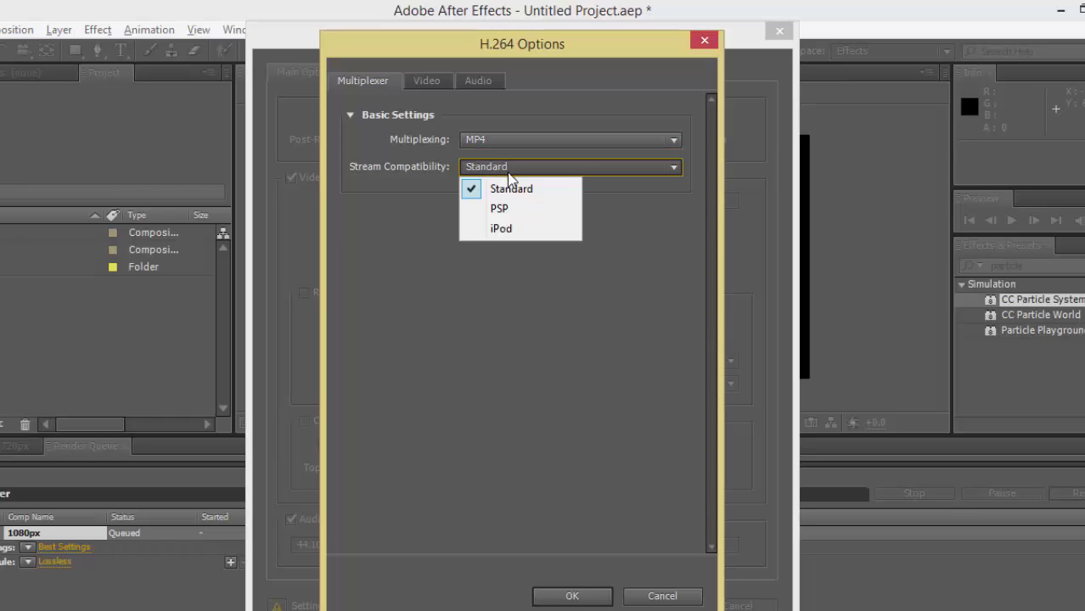
left_click(396, 187)
Keep the High profile, set the video level to 4.1, and keep a 4 Mbps target bitrate.
left_click(426, 82)
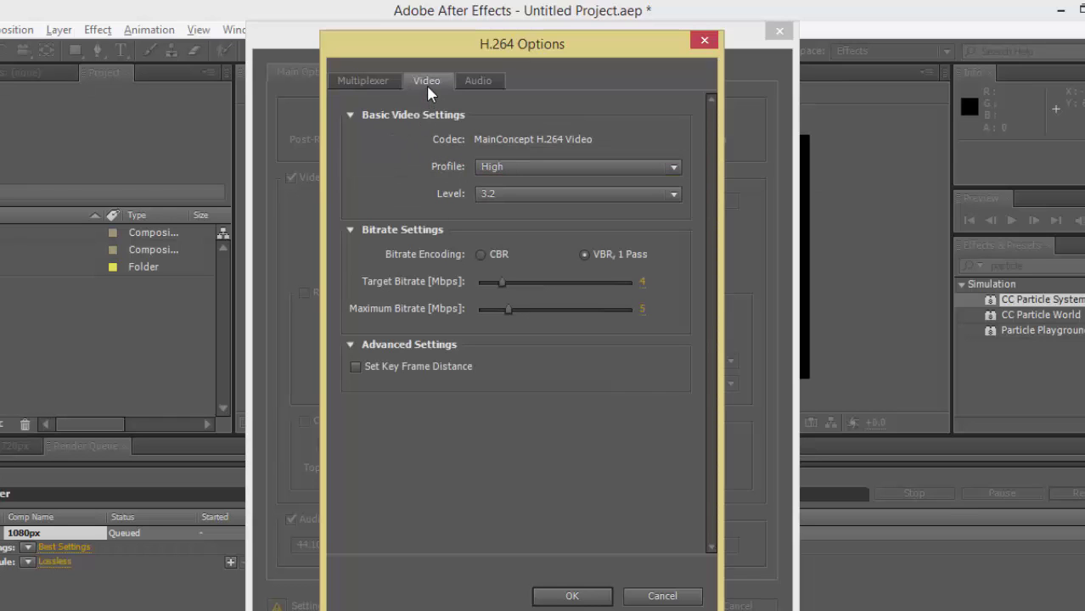
left_click(499, 166)
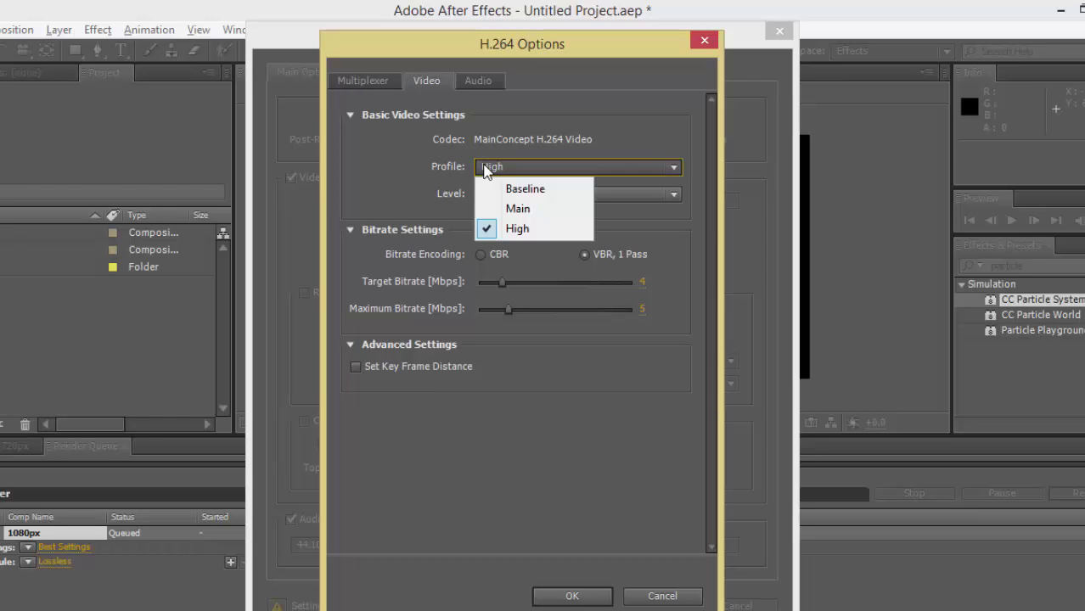
left_click(497, 227)
left_click(493, 195)
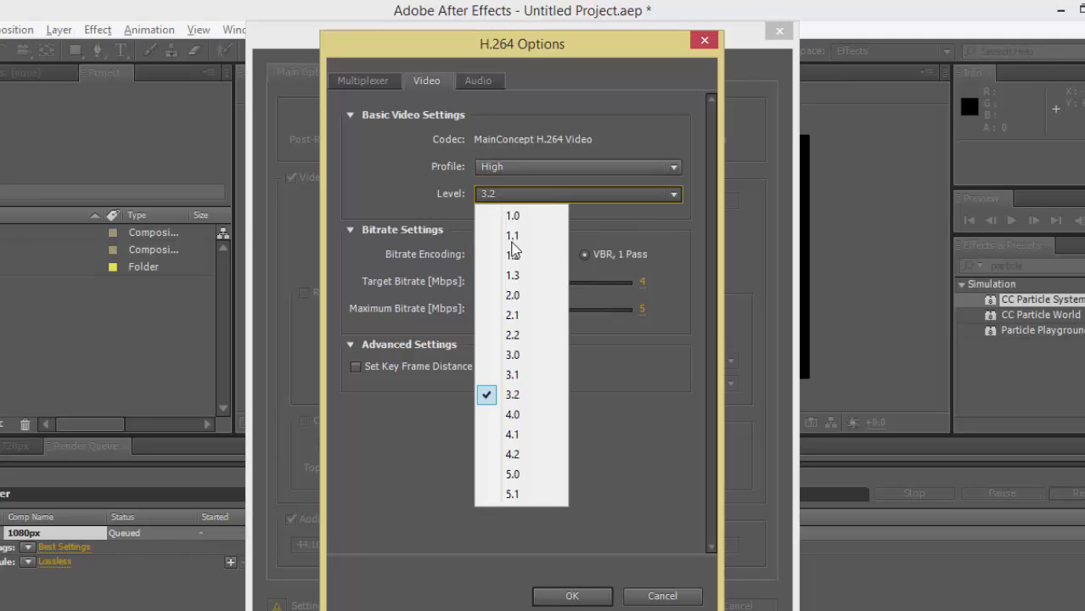
left_click(530, 433)
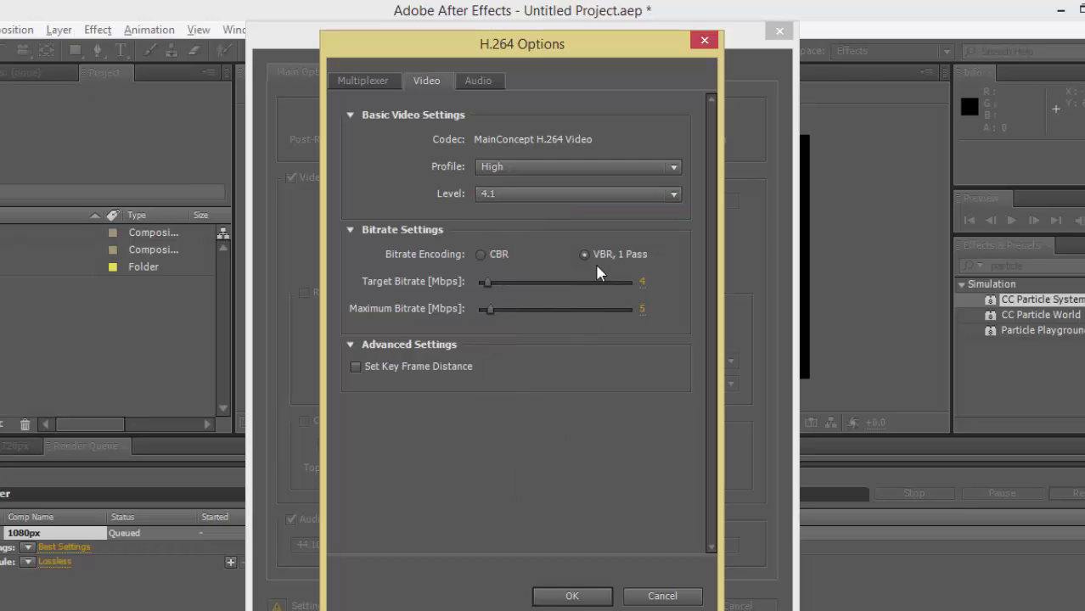
left_click(641, 286)
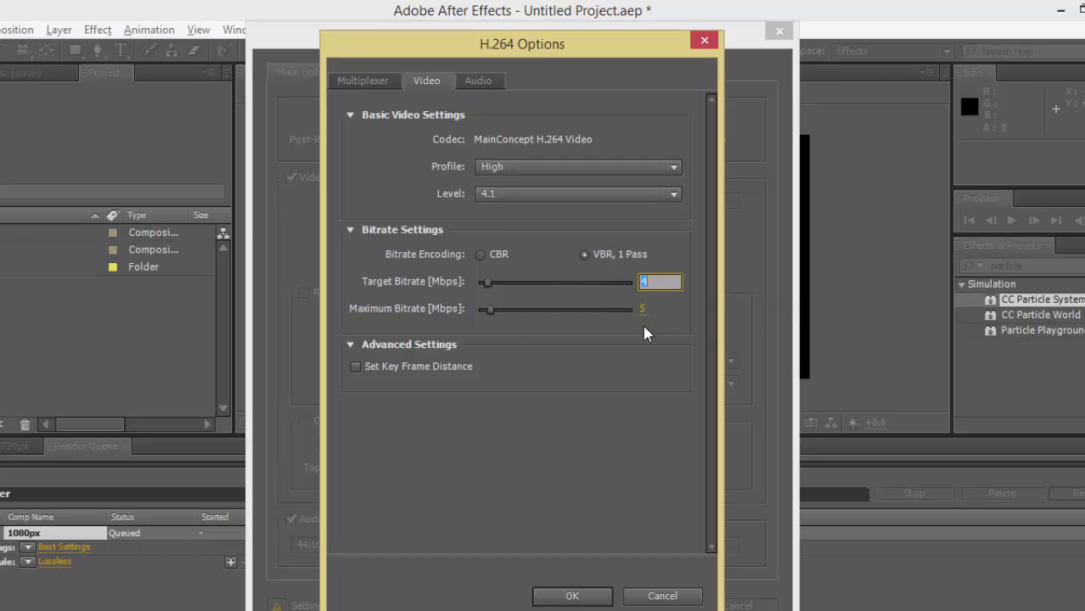
left_click(636, 328)
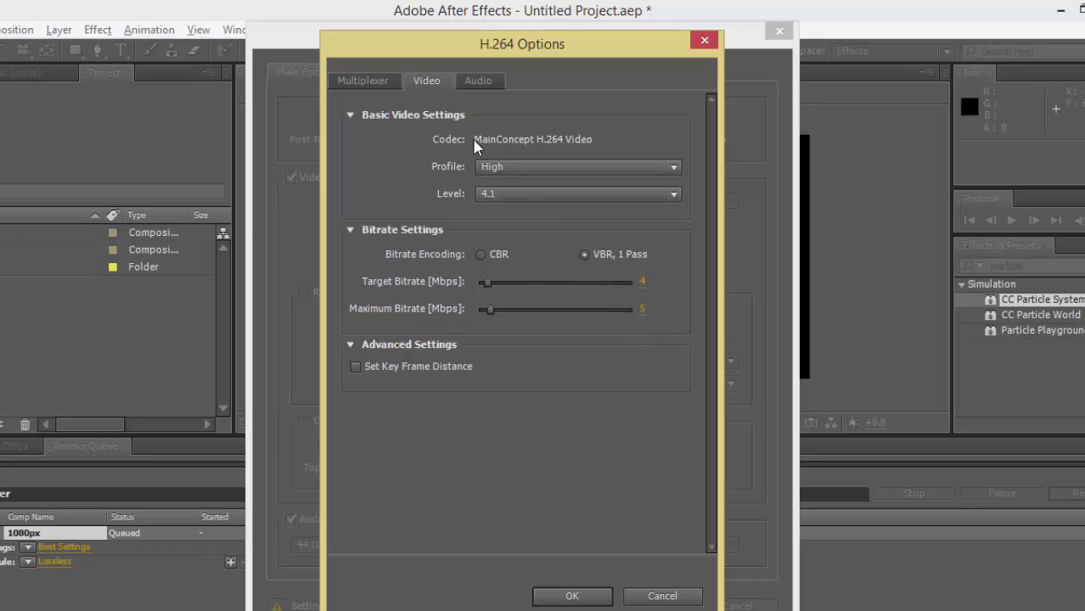
Set the H.264 audio to AAC, High quality, 320 kbps bitrate.
left_click(478, 83)
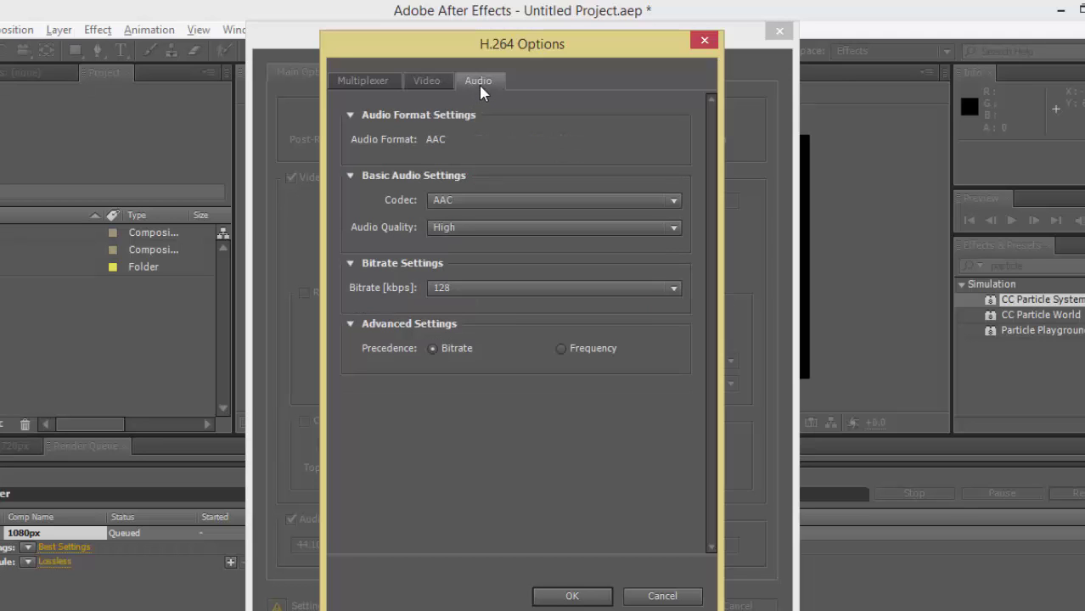
left_click(463, 202)
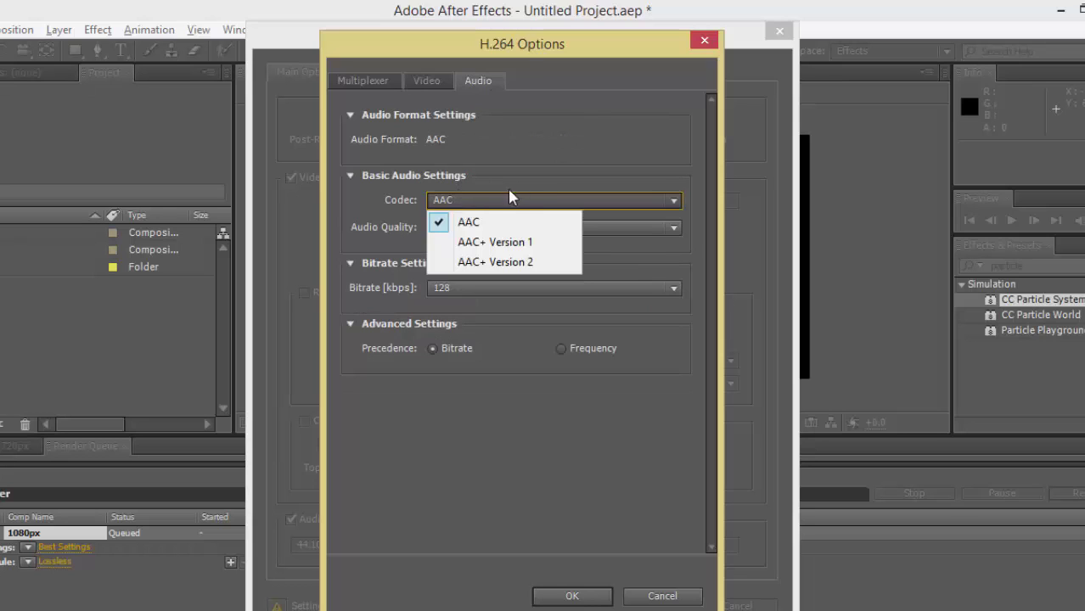
left_click(523, 180)
left_click(478, 226)
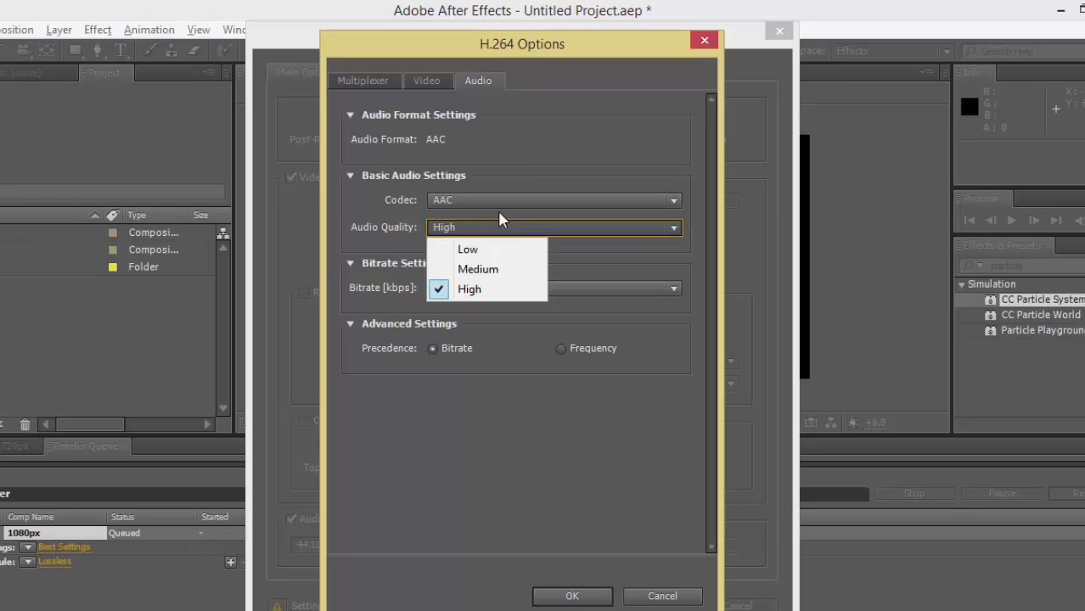
left_click(502, 176)
left_click(444, 288)
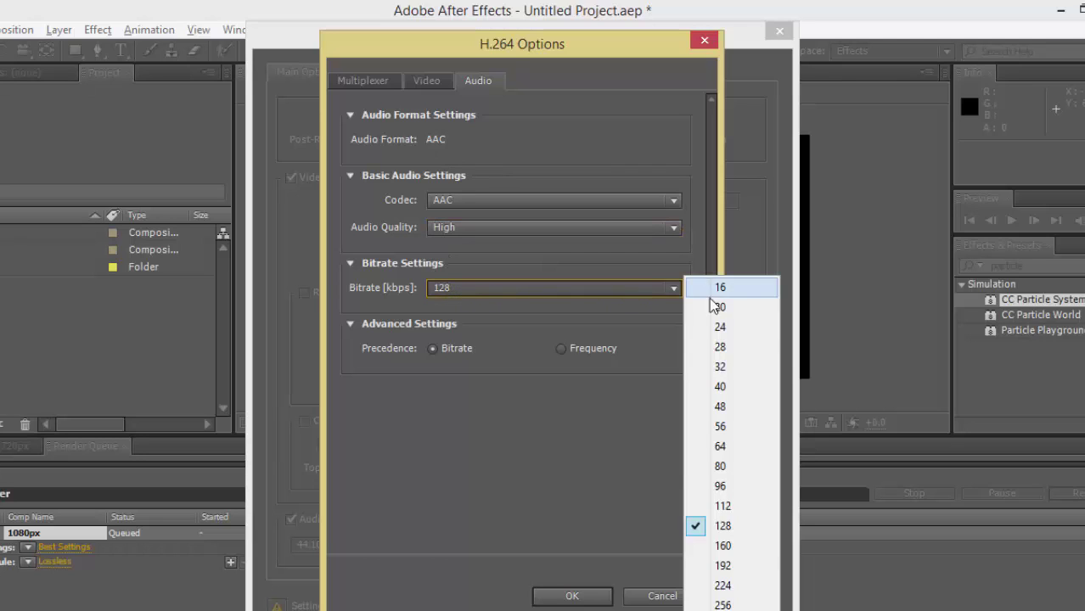
left_click(722, 610)
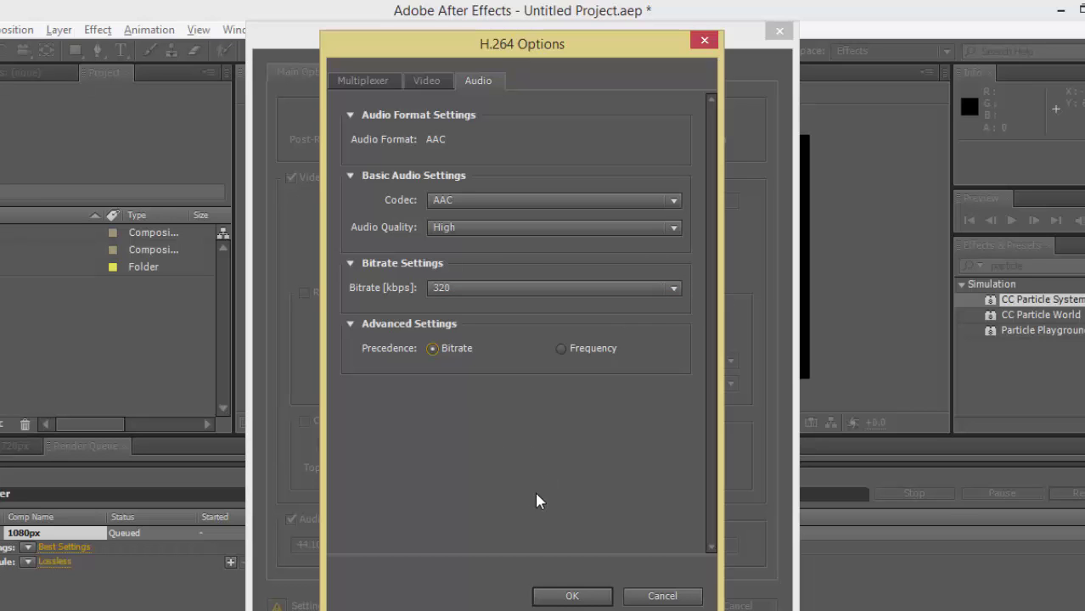
Apply the H.264 and output module settings, dismissing the 1280x720 resize warning.
left_click(568, 596)
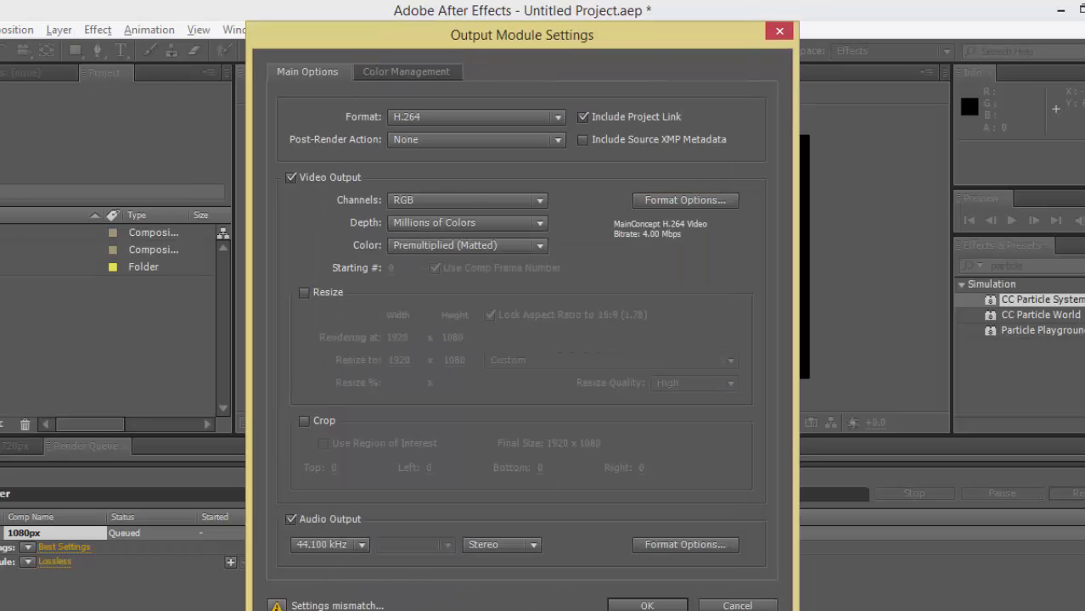
left_click(306, 605)
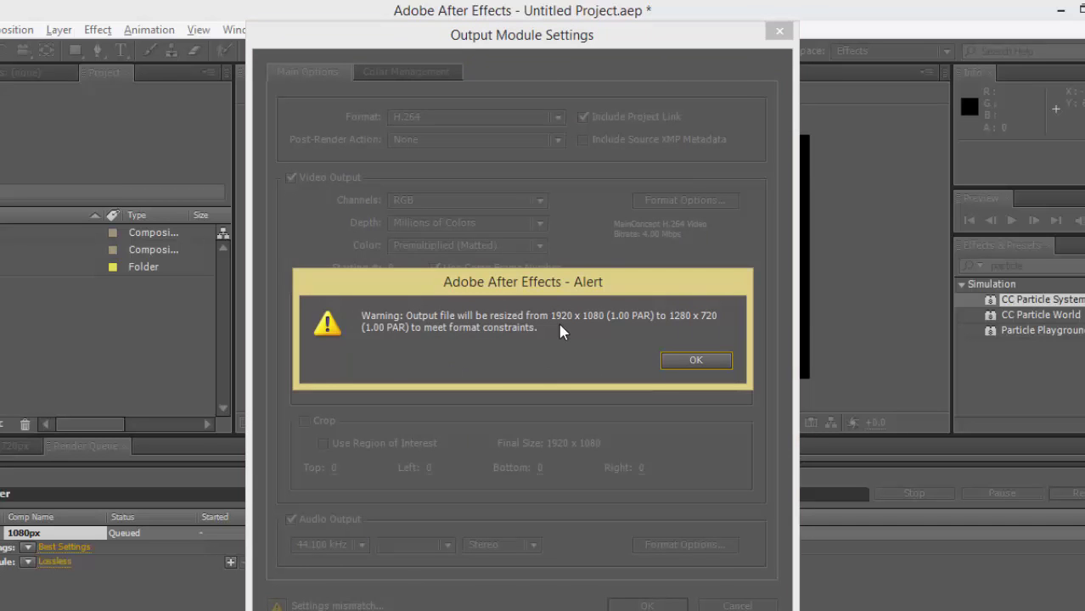
left_click(696, 360)
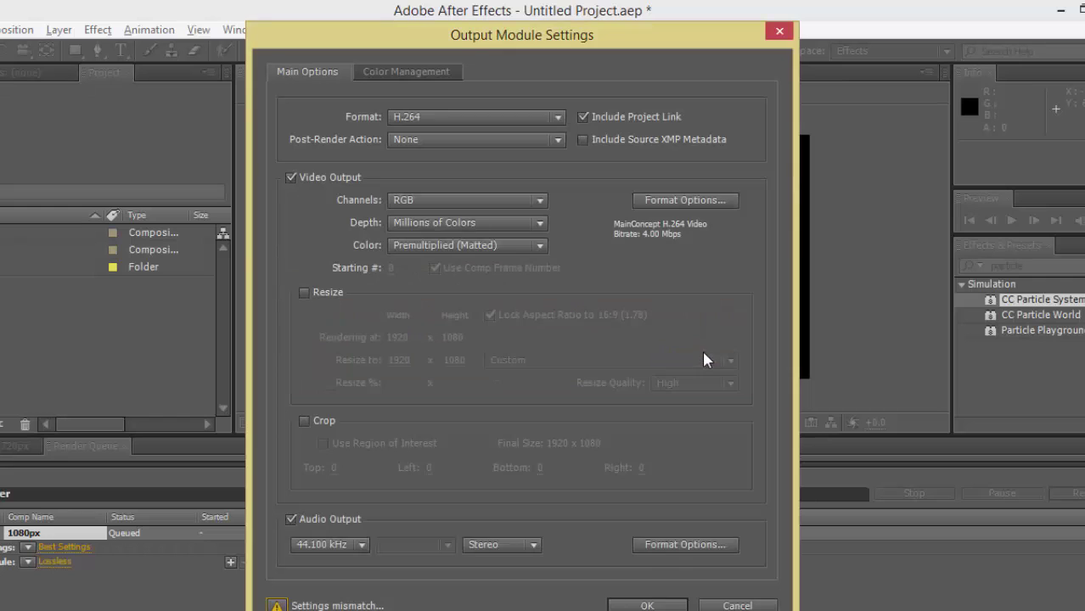
Raise the 1080px render's H.264 level to 4.2 and apply the output settings.
left_click(686, 204)
left_click(583, 197)
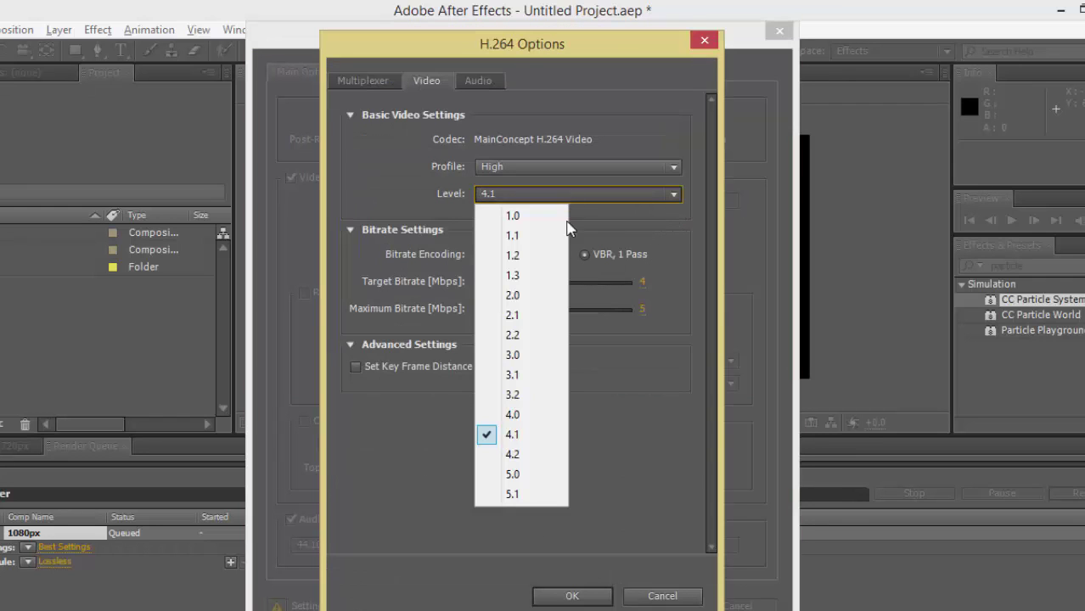
left_click(520, 453)
left_click(560, 596)
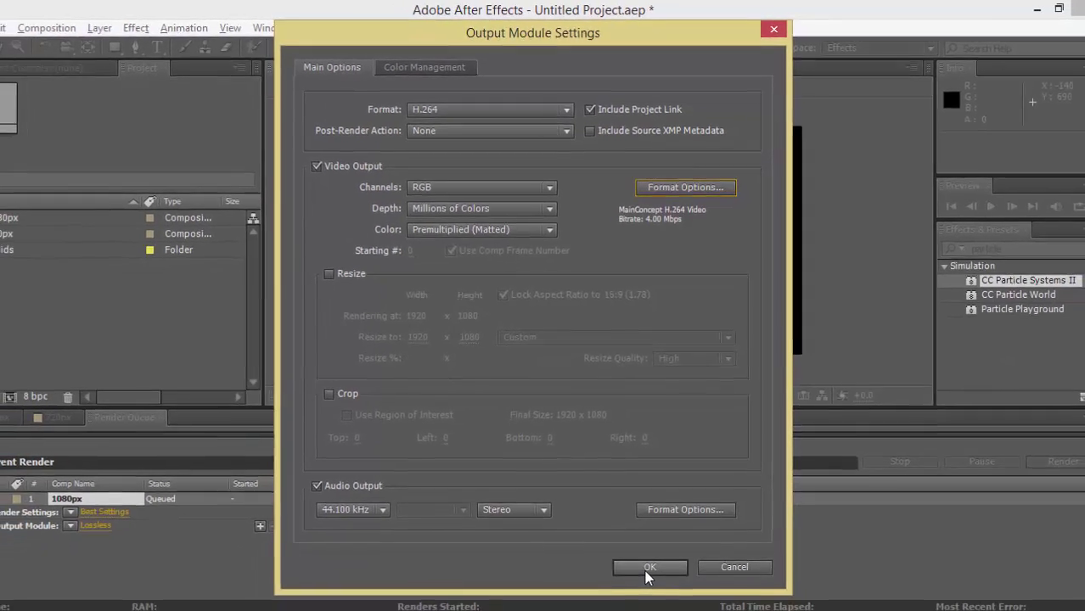
left_click(650, 565)
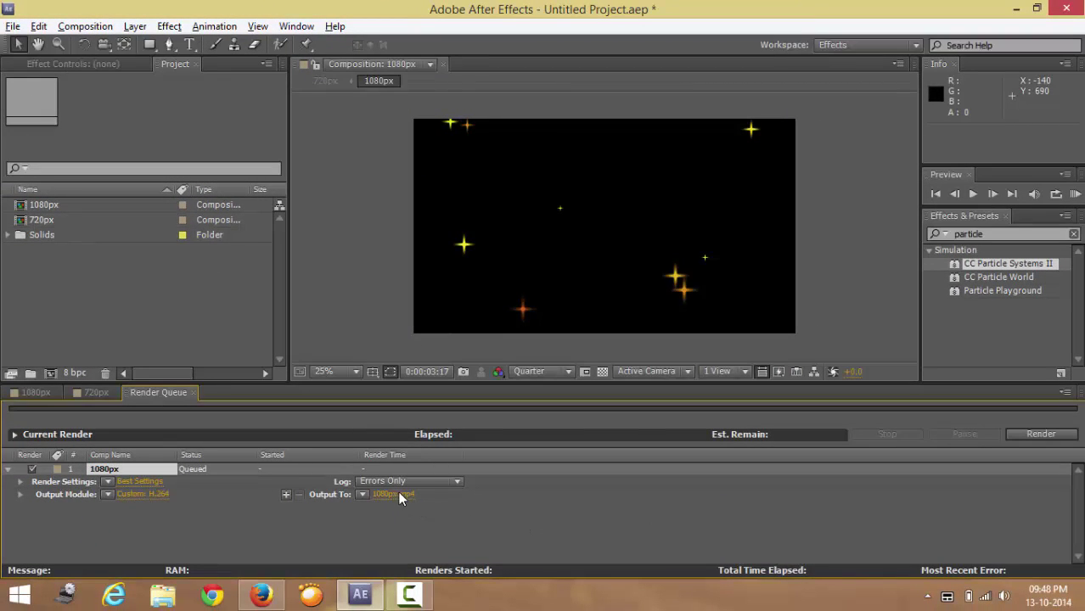
Switch to the 720px comp, clear the Effects & Presets search, and queue it for rendering.
left_click(414, 530)
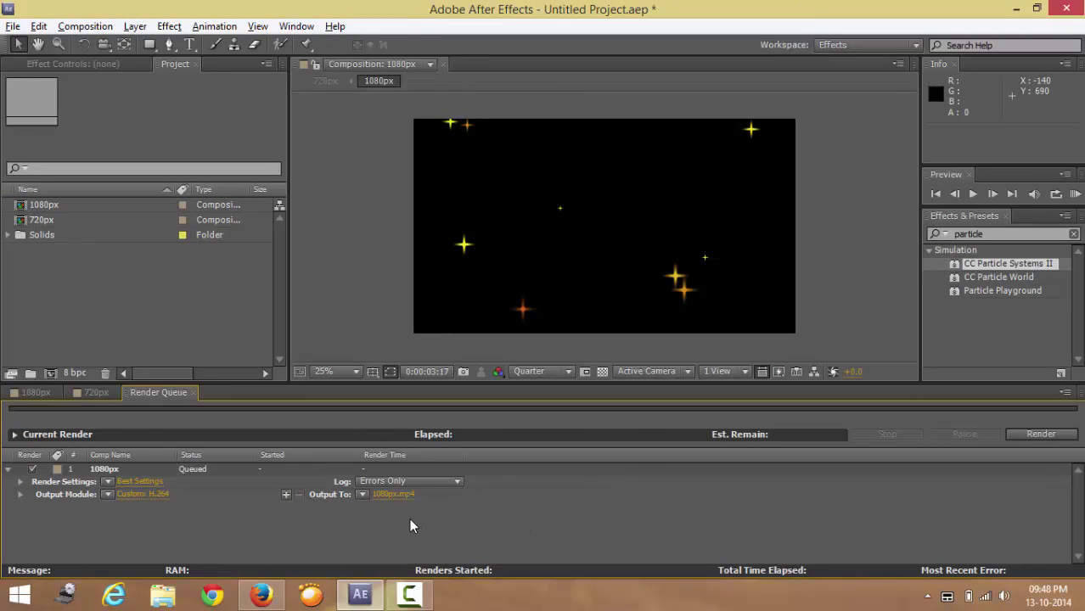
left_click(96, 393)
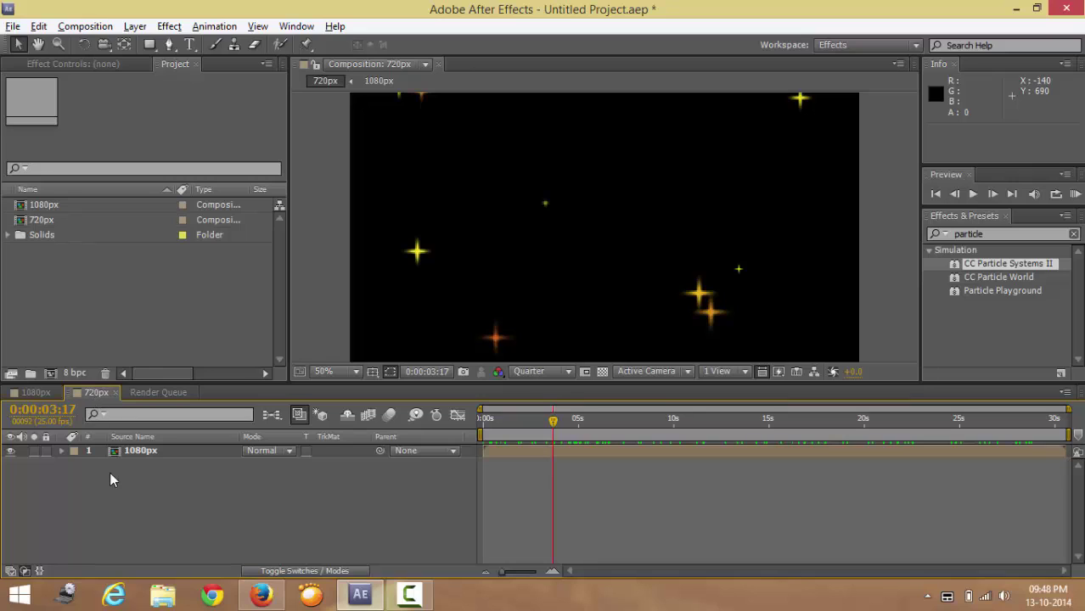
left_click(614, 420)
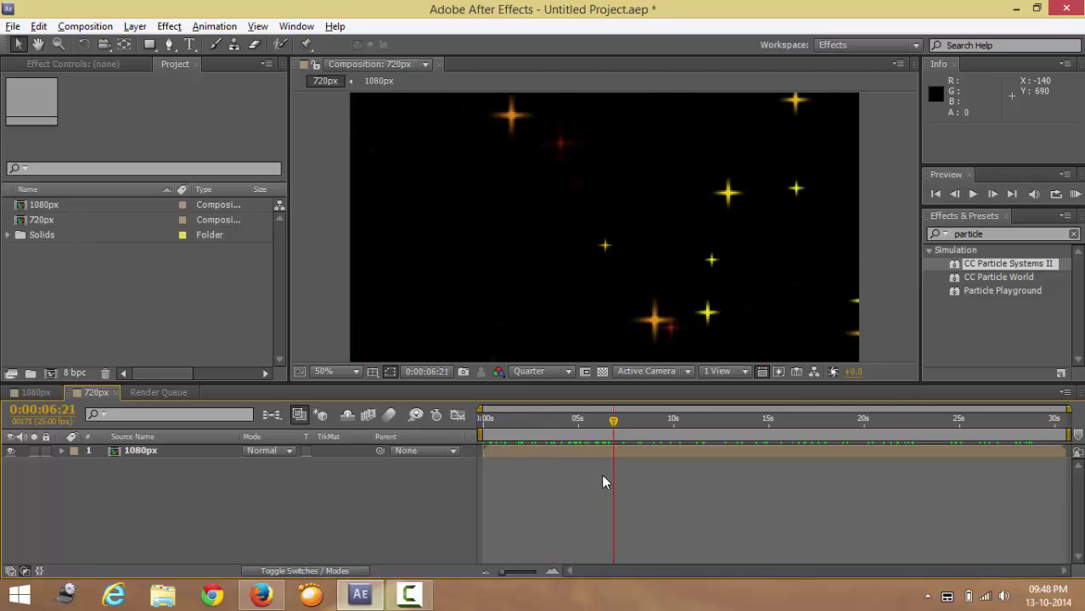
double_click(974, 235)
key("BackSpace")
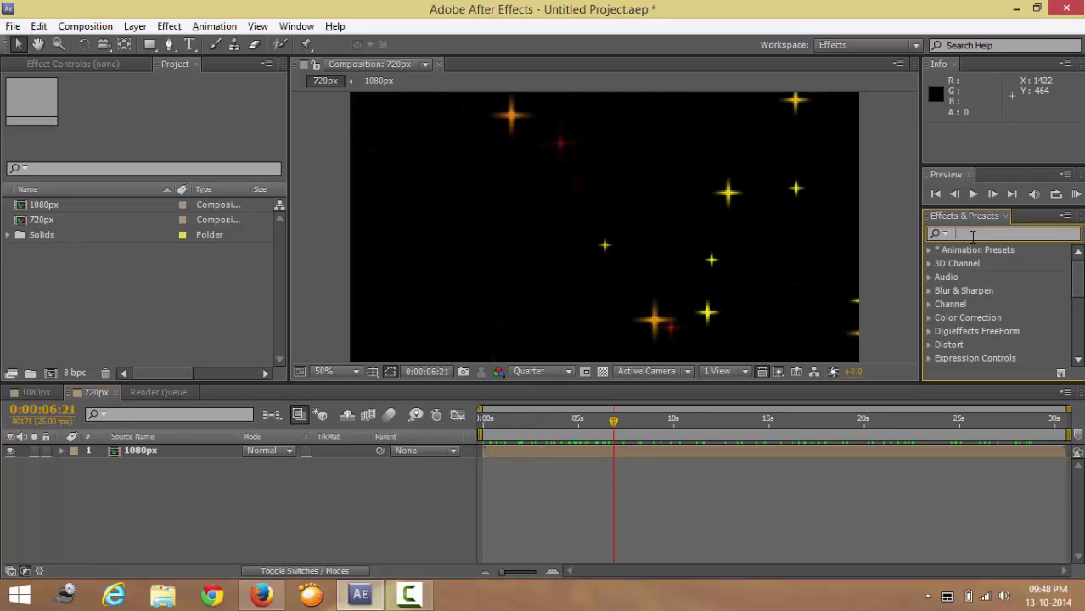
left_click(106, 28)
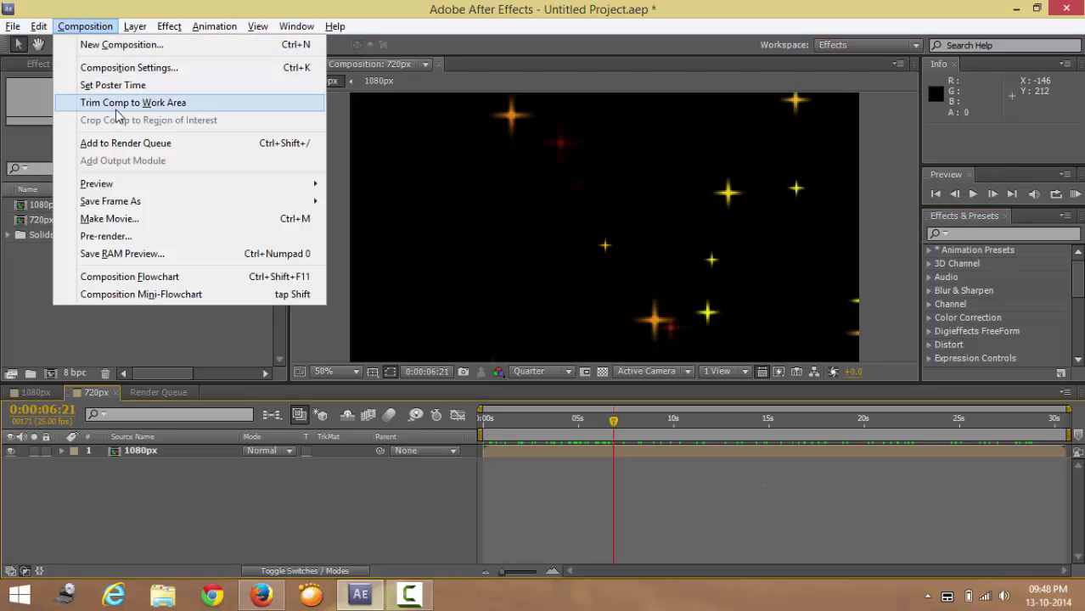
left_click(121, 144)
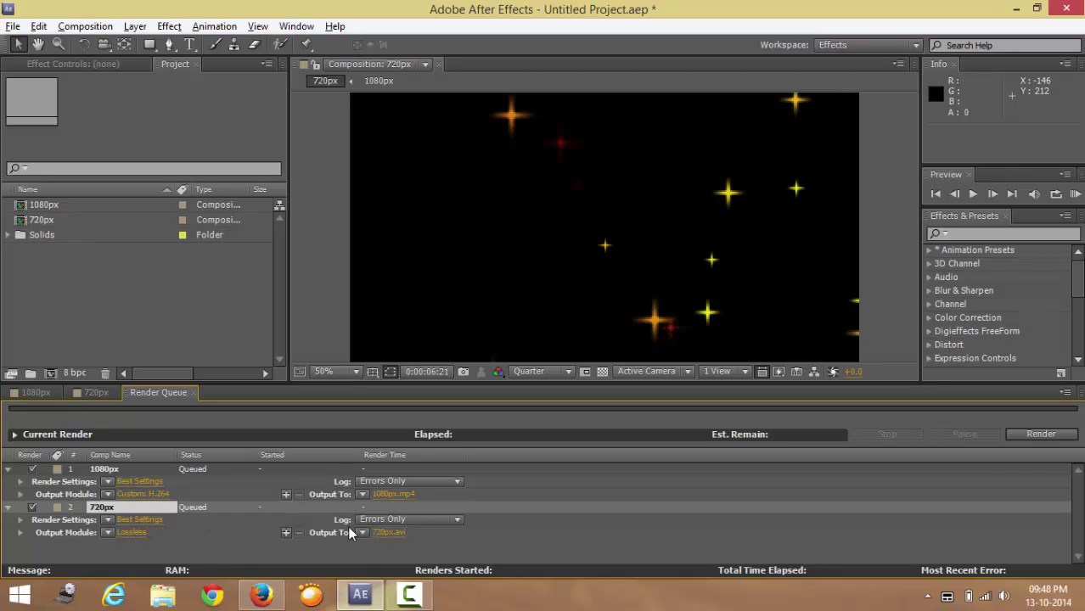
Set the 720px output module to H.264 with audio output at 44.100 kHz.
left_click(133, 533)
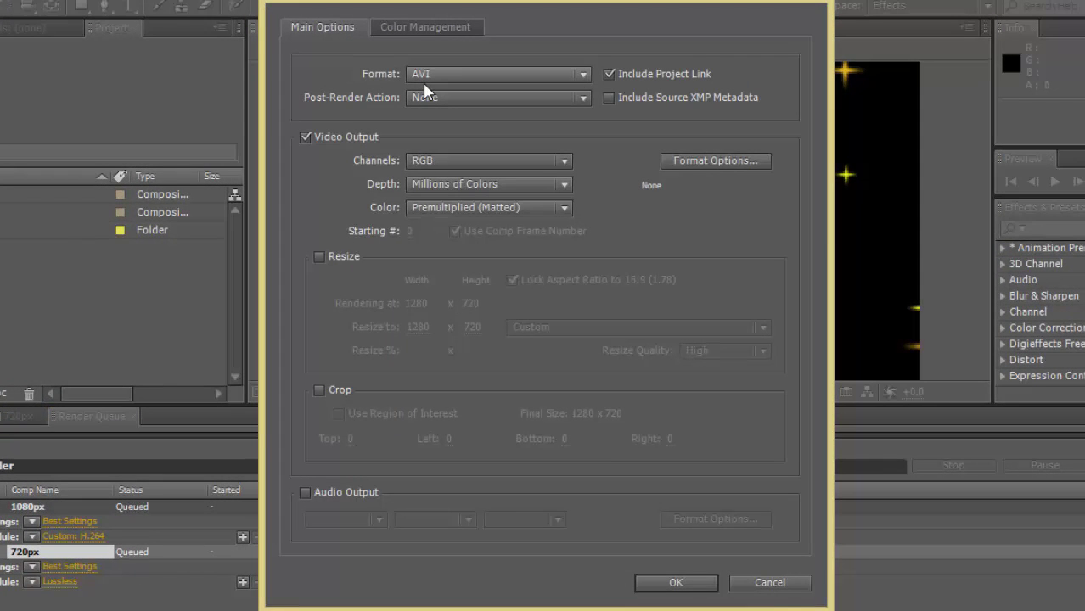
left_click(425, 81)
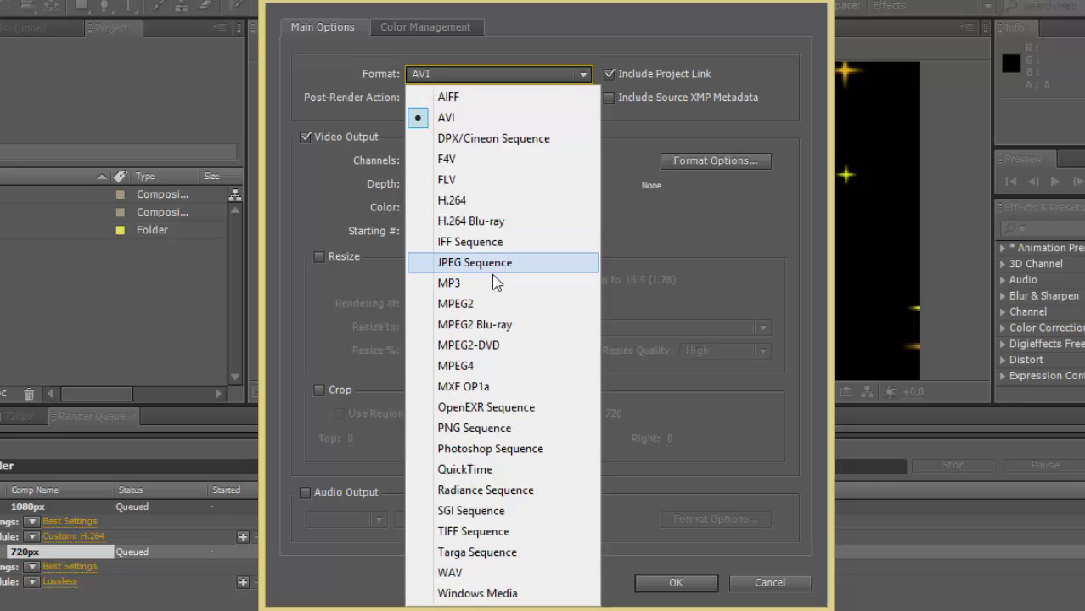
left_click(465, 204)
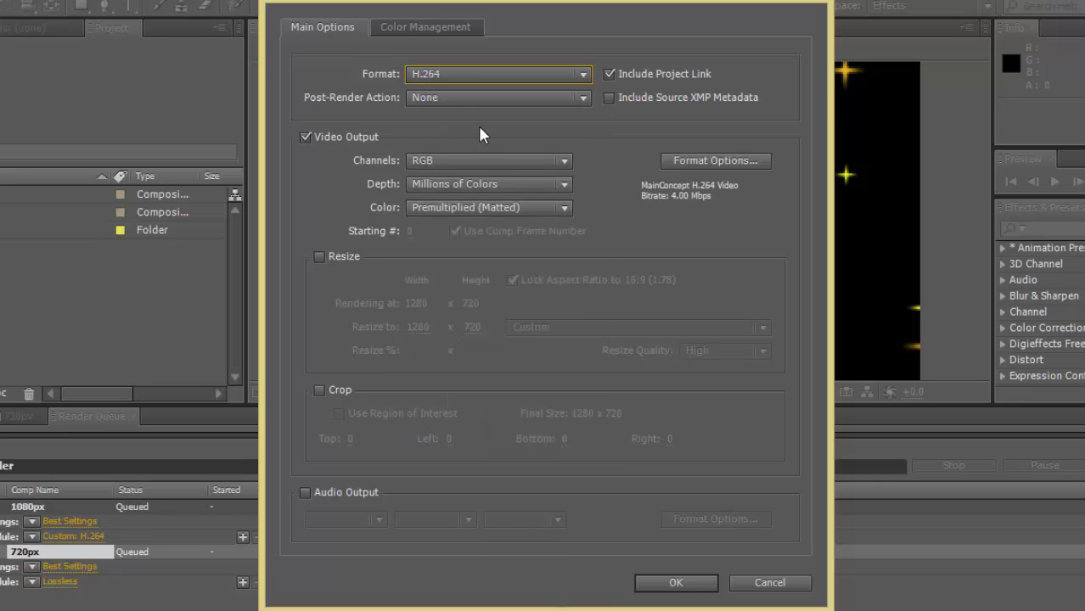
left_click(348, 494)
left_click(350, 517)
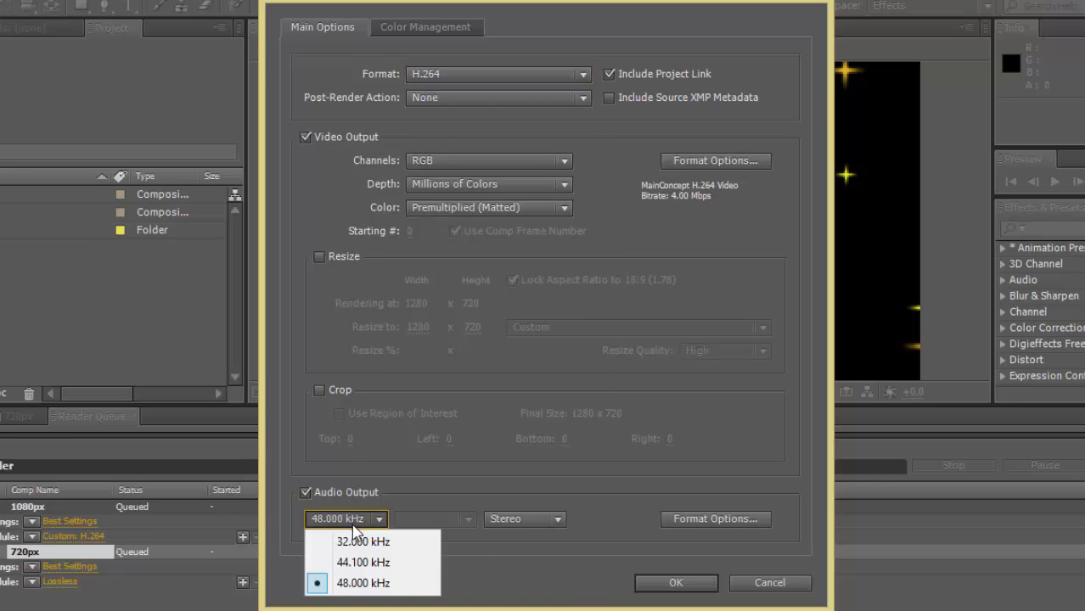
left_click(352, 561)
In H.264 options keep MP4 multiplexing, set level 3.2 and 320 kbps audio, and apply.
left_click(710, 162)
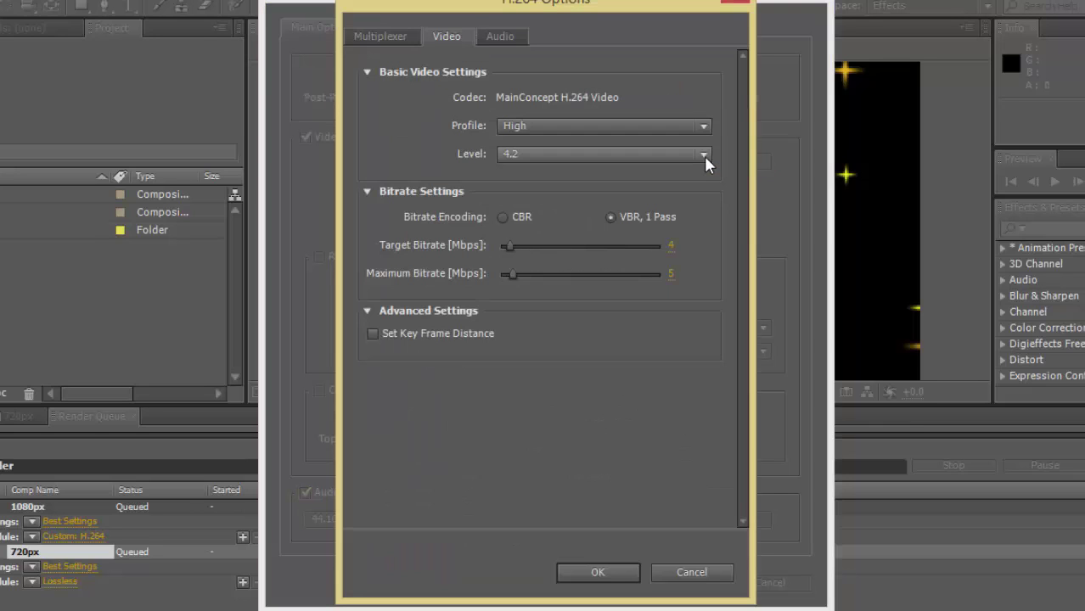
left_click(379, 41)
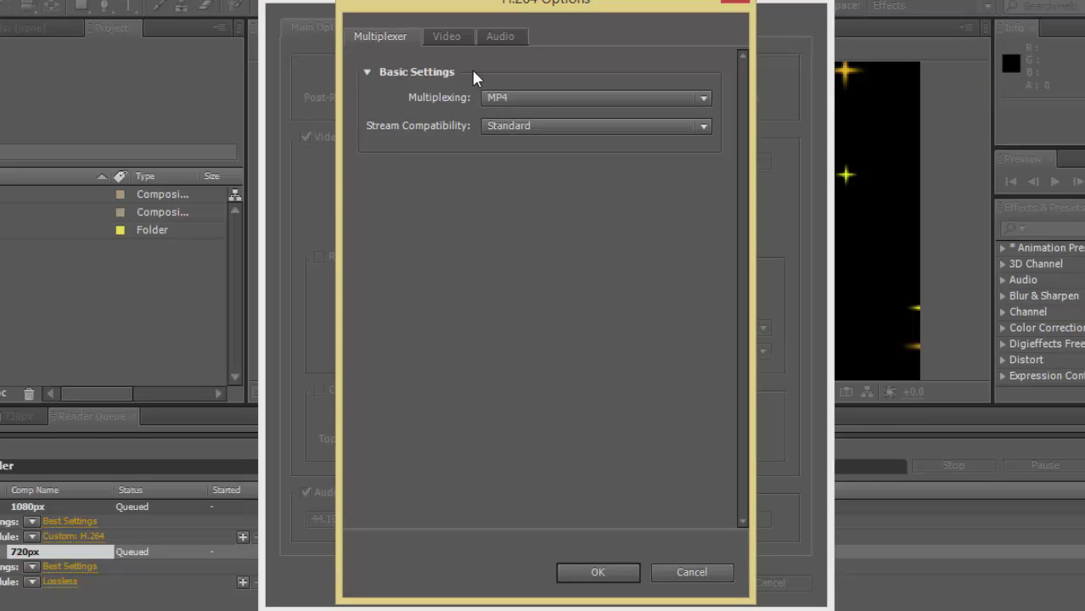
left_click(454, 40)
left_click(534, 154)
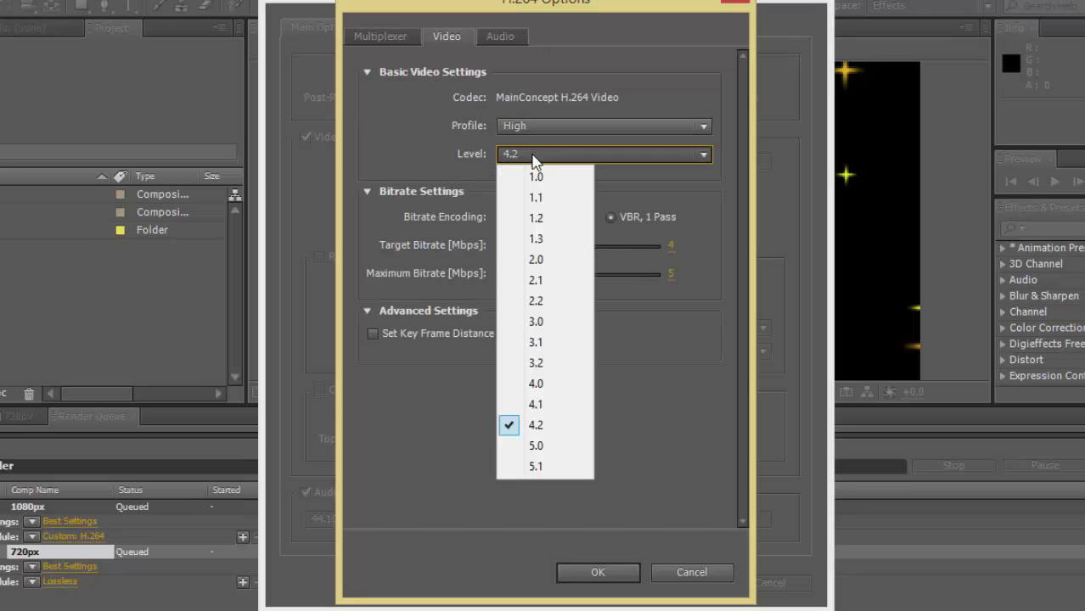
left_click(551, 374)
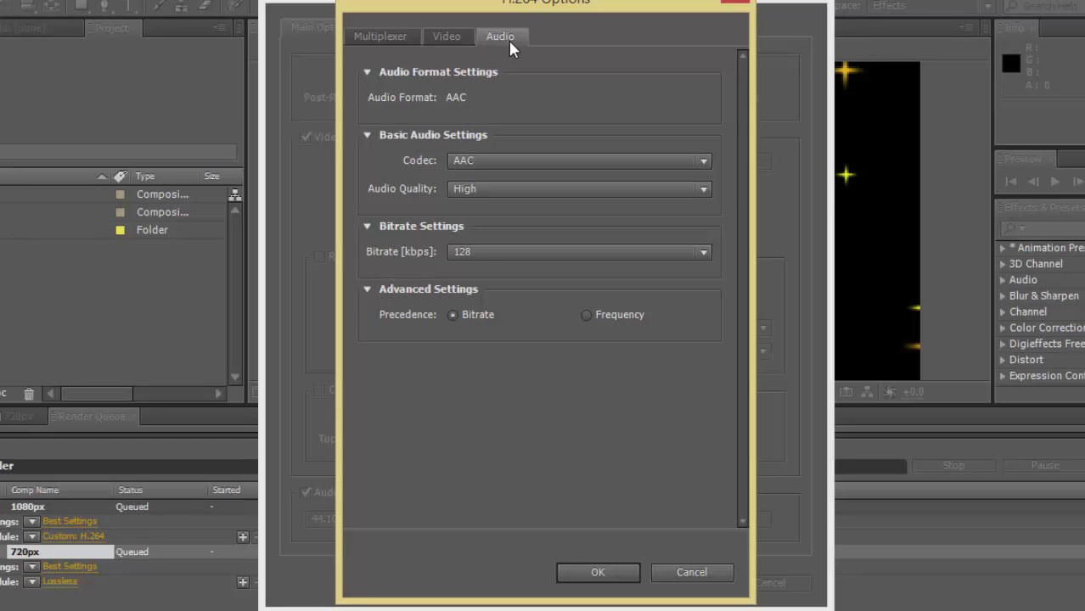
left_click(472, 246)
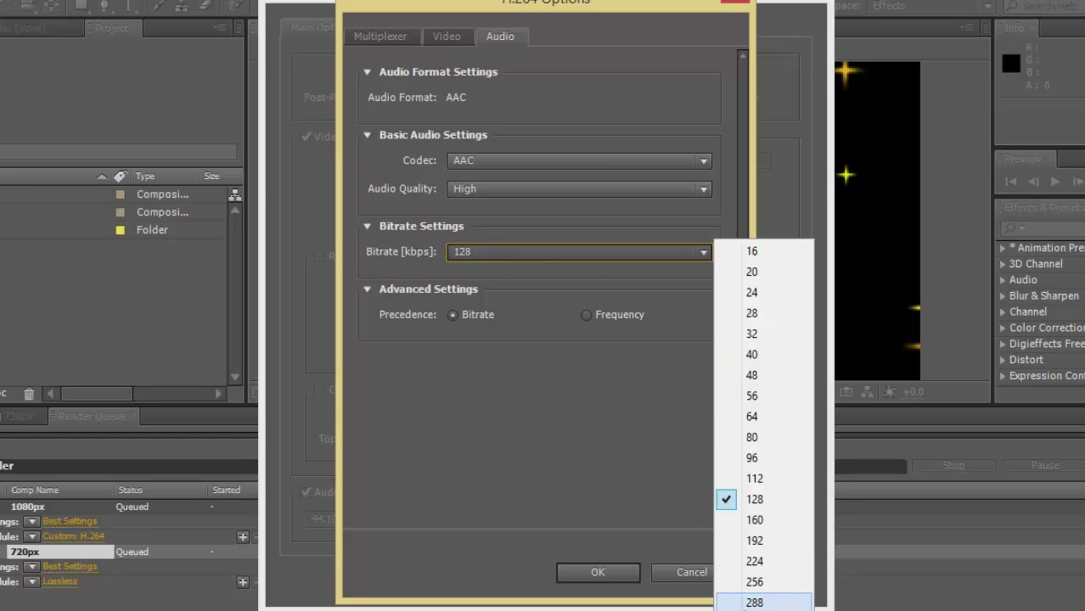
left_click(722, 602)
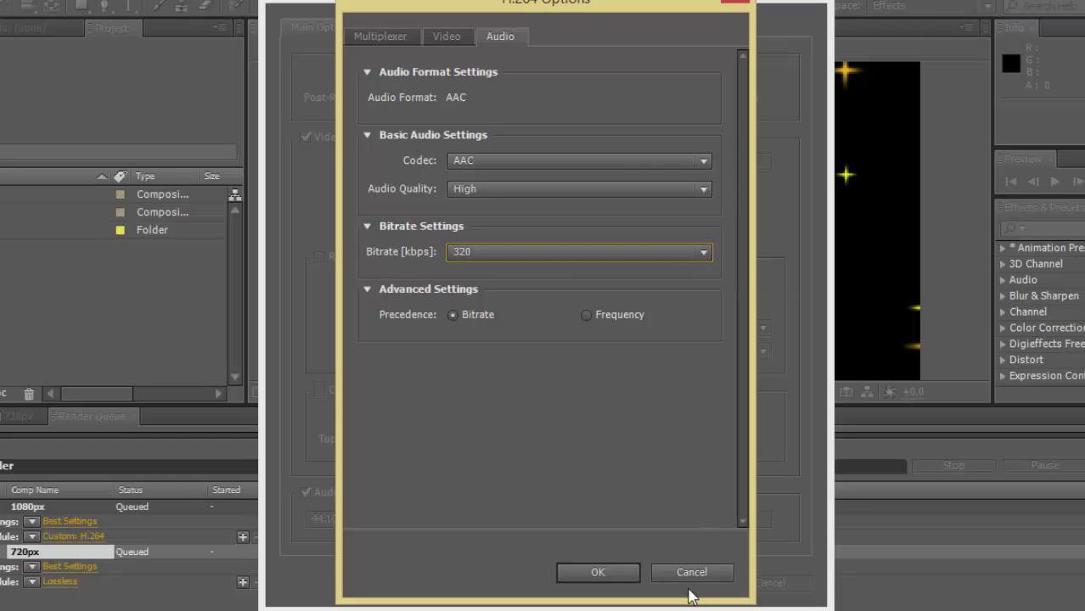
left_click(599, 574)
left_click(671, 583)
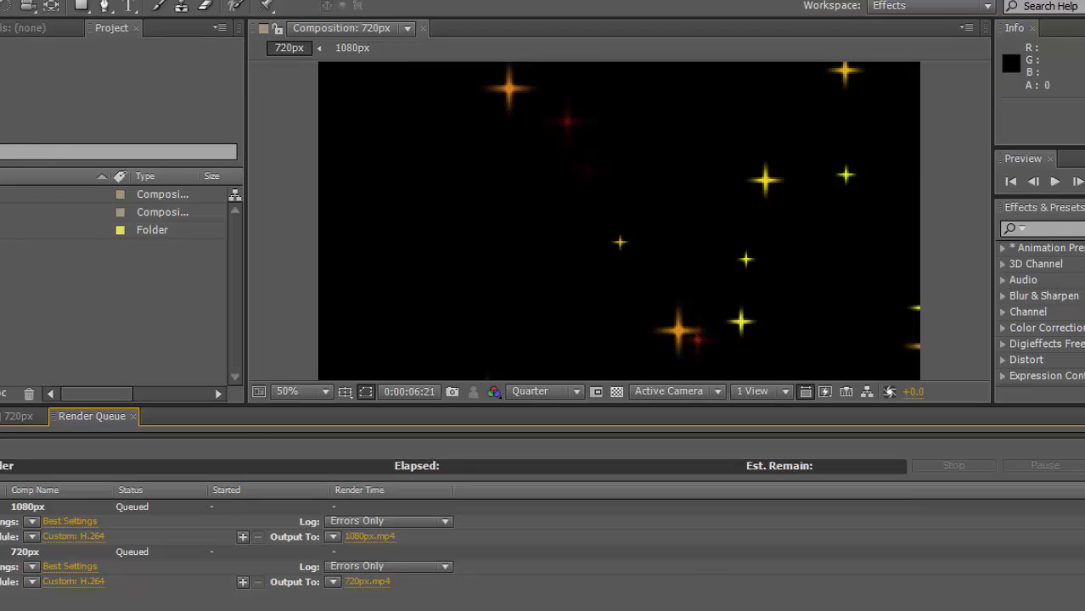
Render the queued 1080px and 720px items until both finish.
left_click(1084, 465)
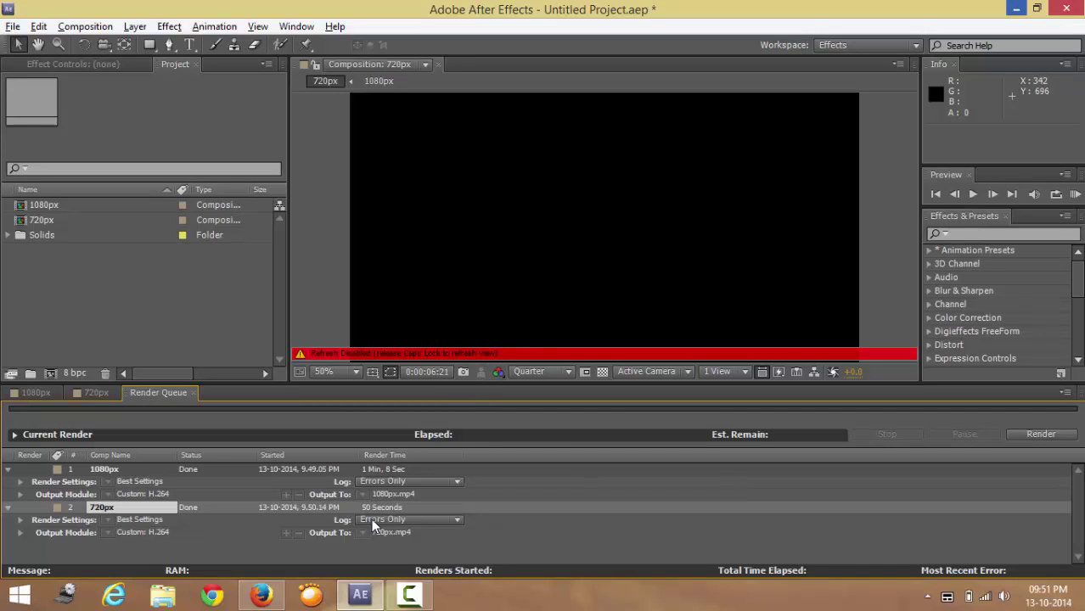
key("Caps_Lock")
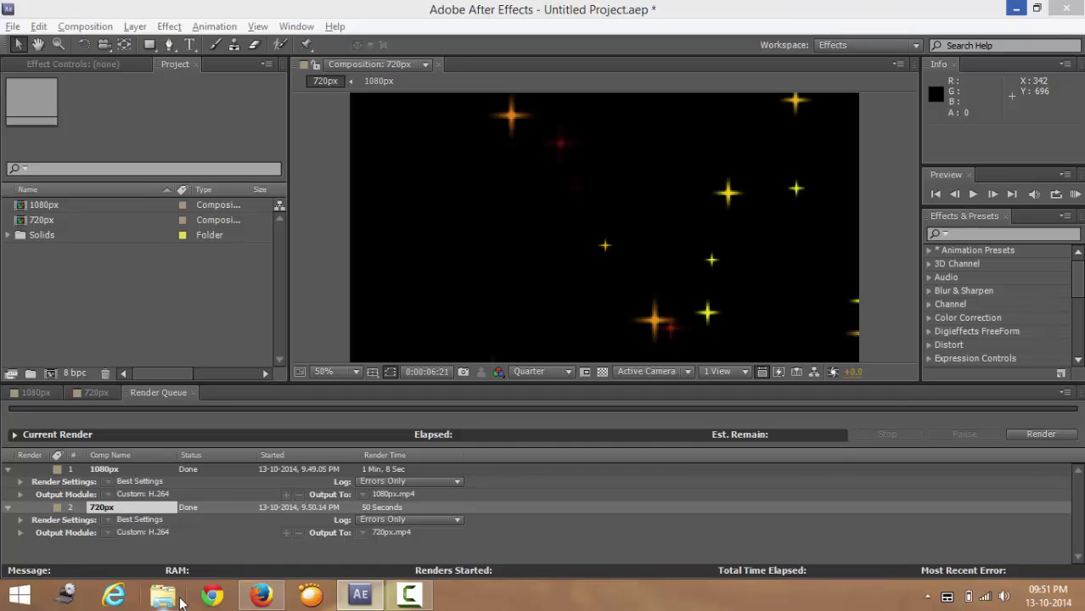
In the output folder, check 1080px.mp4's Properties to confirm its 5.00 MB size.
left_click(181, 602)
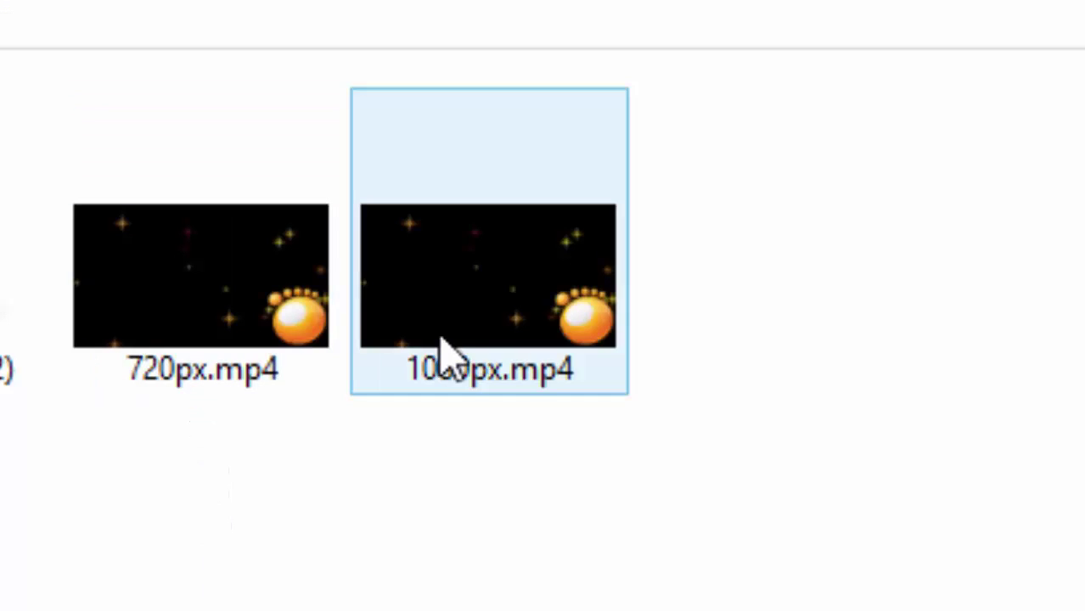
left_click(439, 342)
left_click(228, 338)
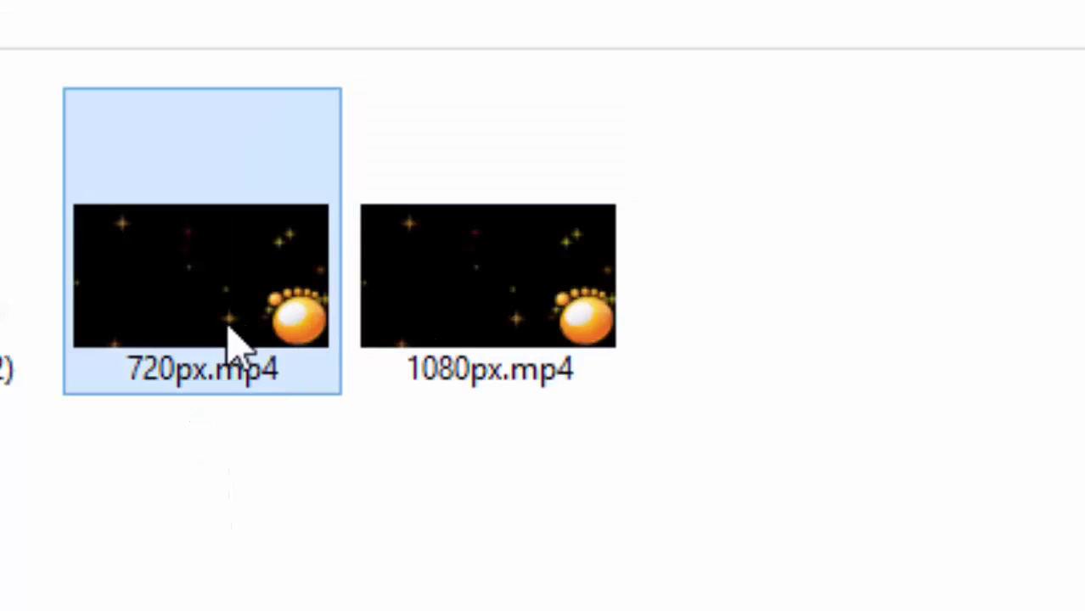
left_click(412, 357)
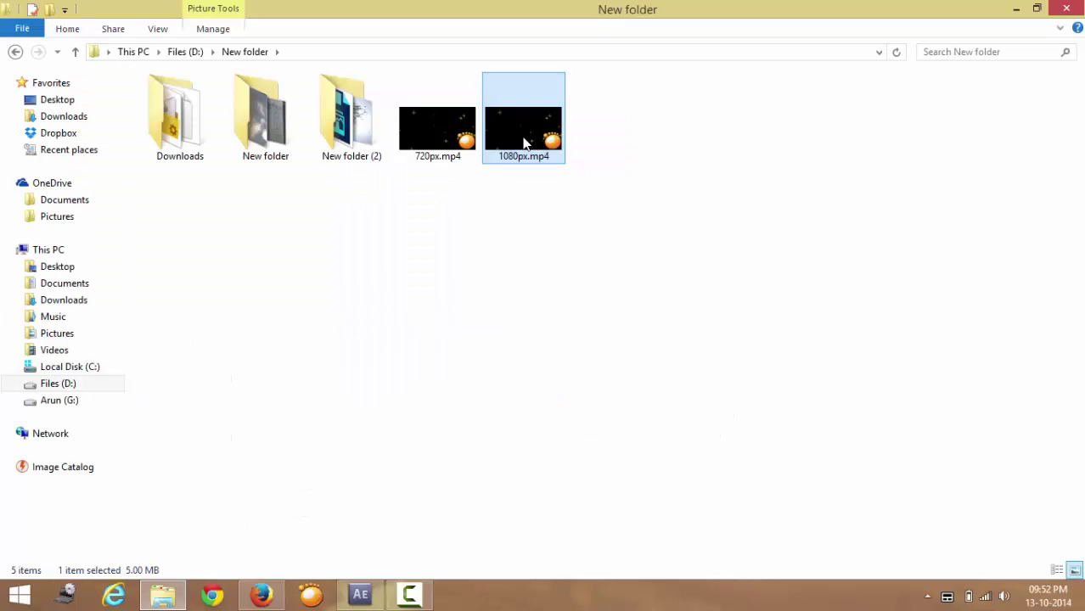
right_click(526, 141)
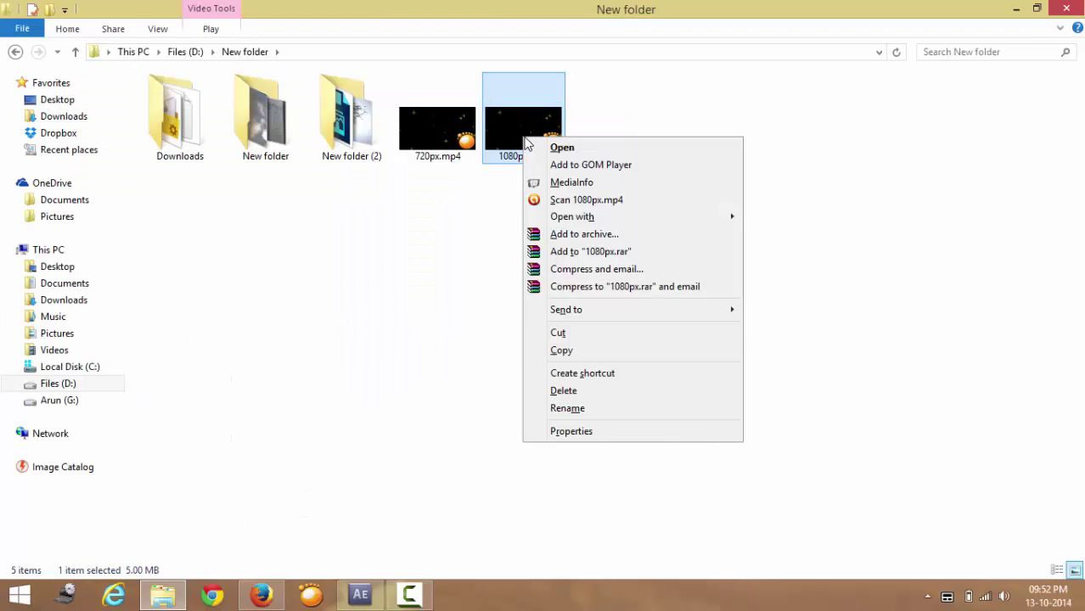
left_click(572, 432)
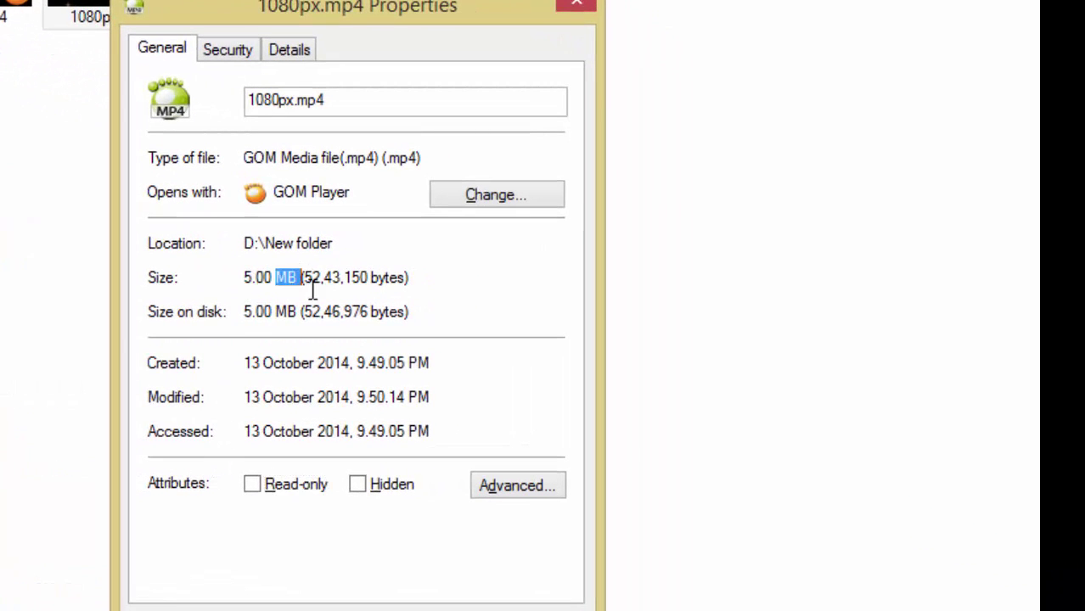
key("Escape")
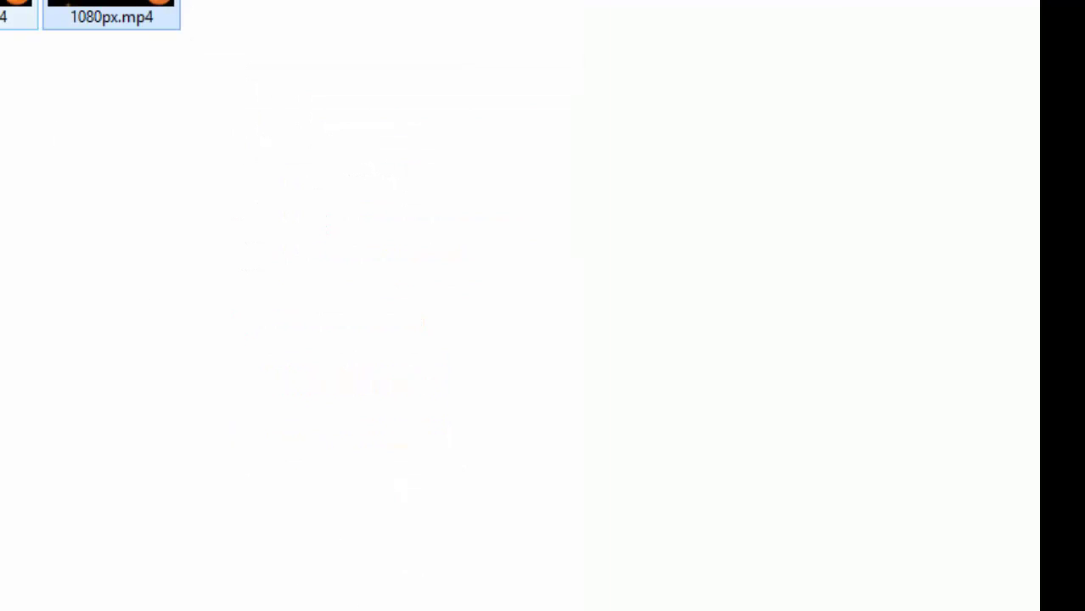
Check 720px.mp4's Properties to confirm its 3.64 MB size.
right_click(7, 25)
left_click(194, 582)
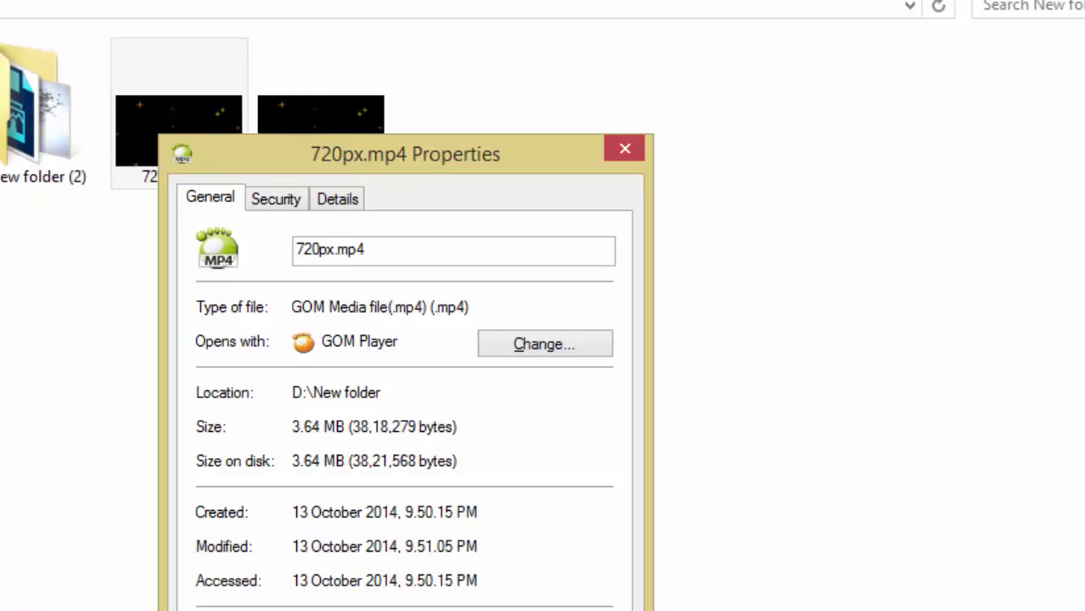
key("Escape")
Play 1080px.mp4 in GOM Player, skip ahead to about 20 seconds, then close the player.
double_click(182, 157)
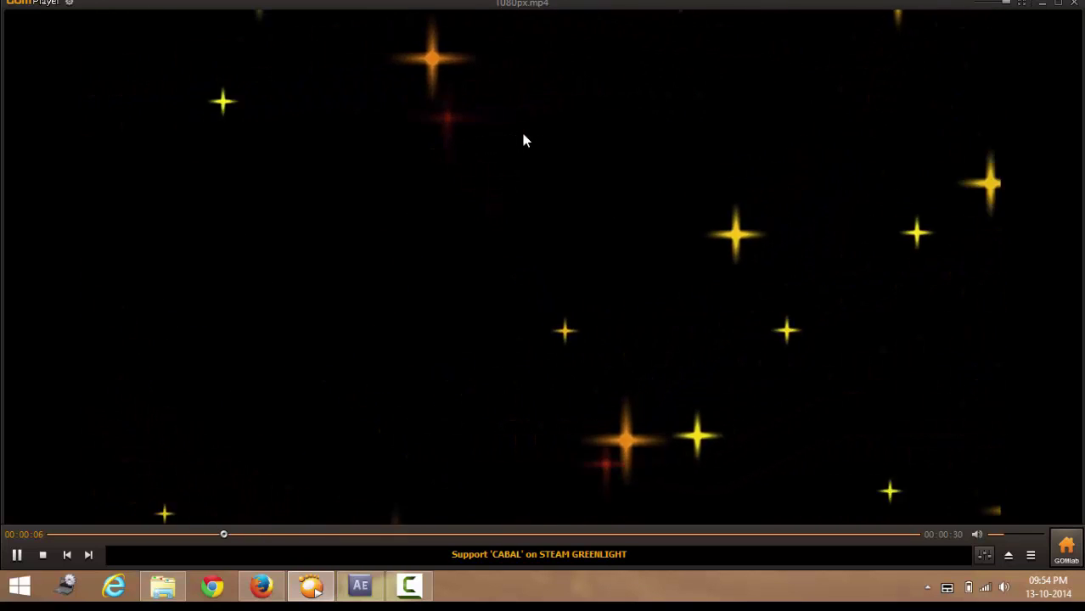
left_click(644, 535)
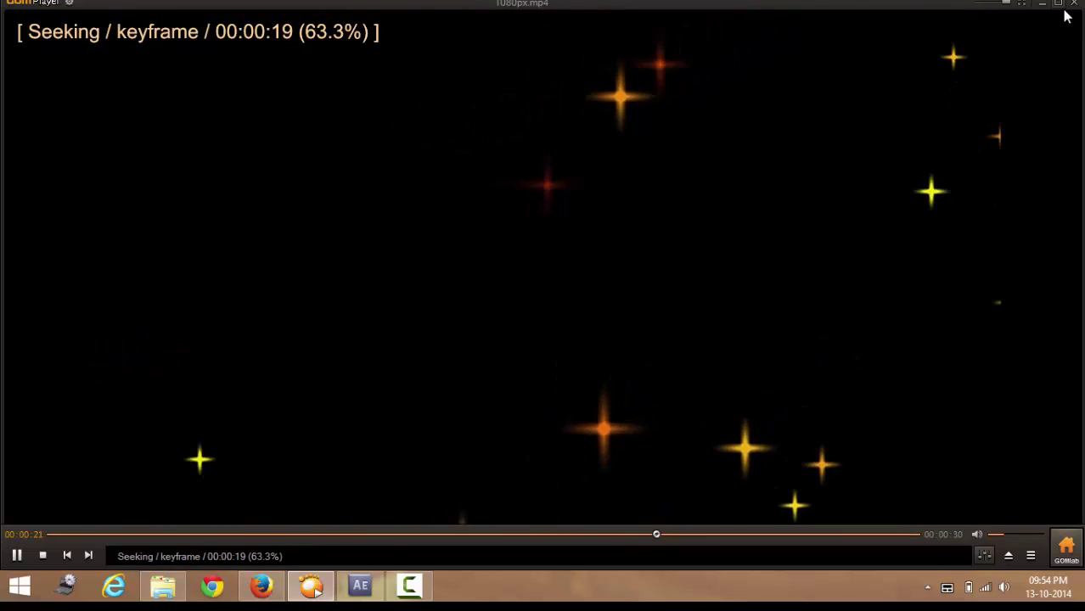
left_click(1075, 3)
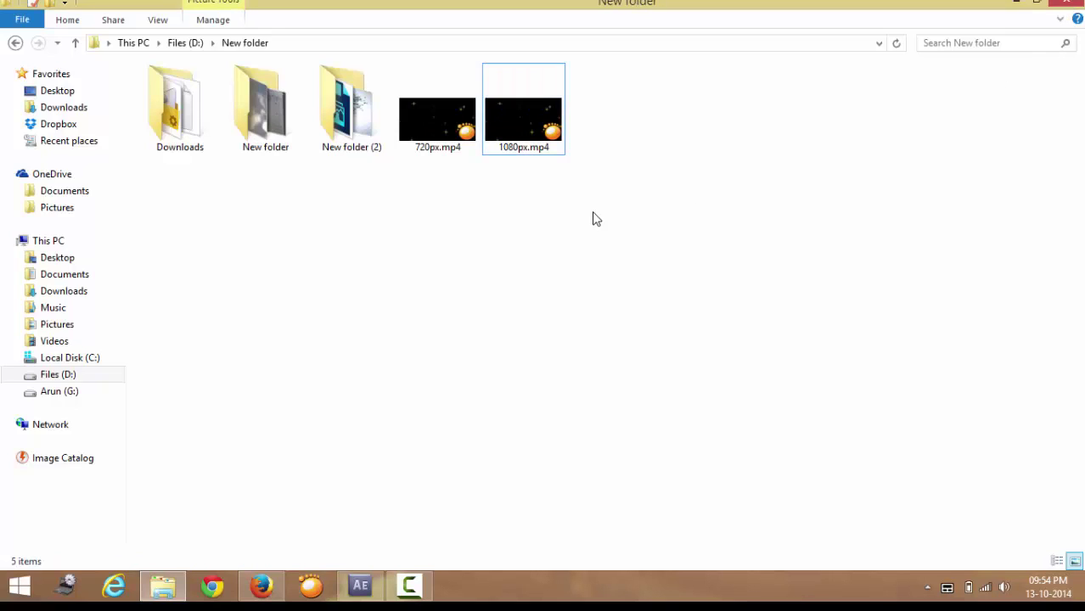